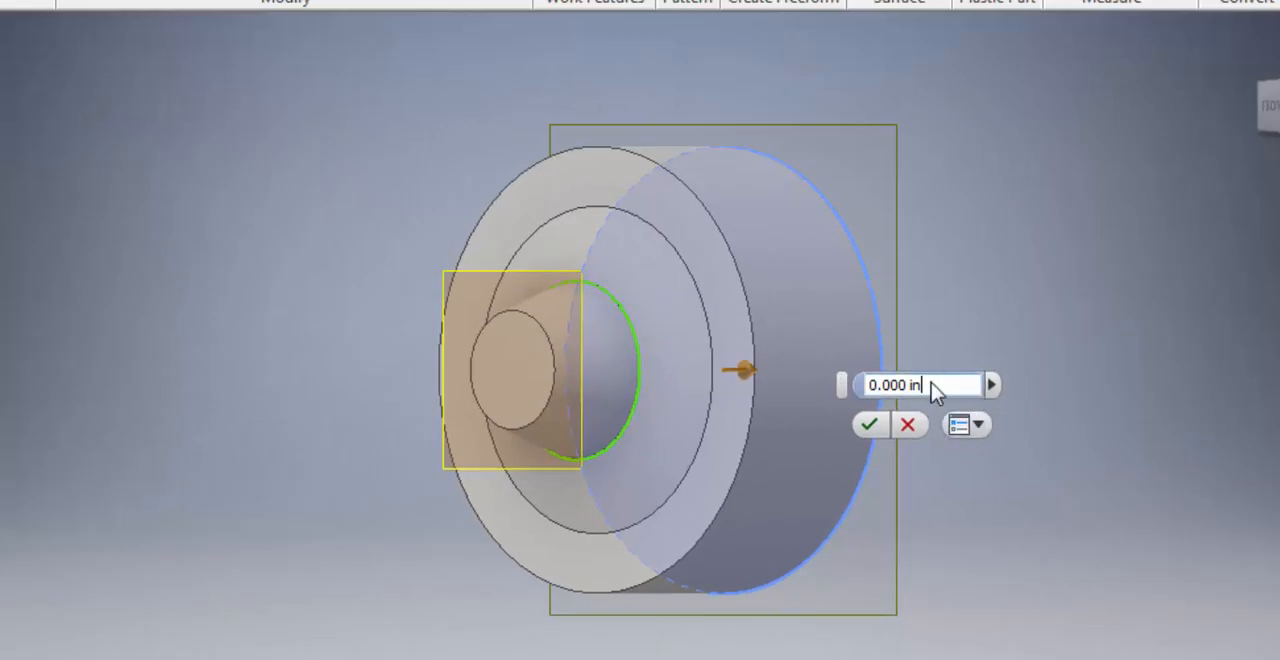
Step: Create a work plane offset -3/16 in from the large cylinder's back face
left_click_drag(928, 385, 858, 387)
type("-")
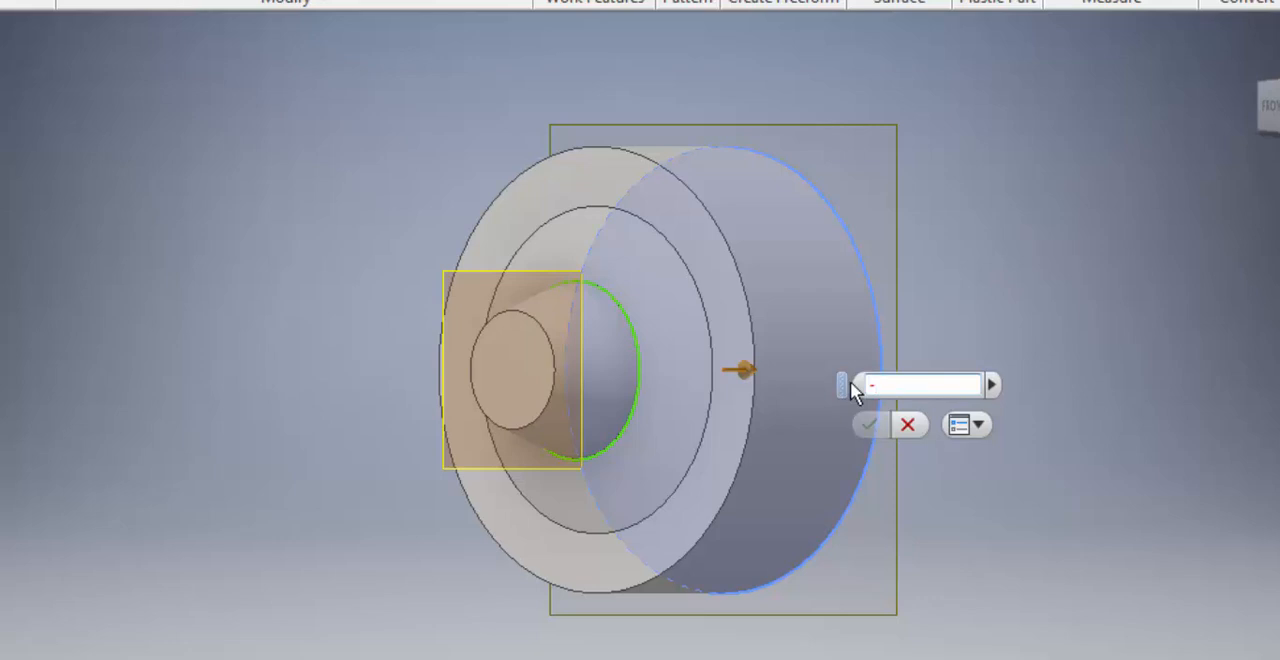
type("3/16")
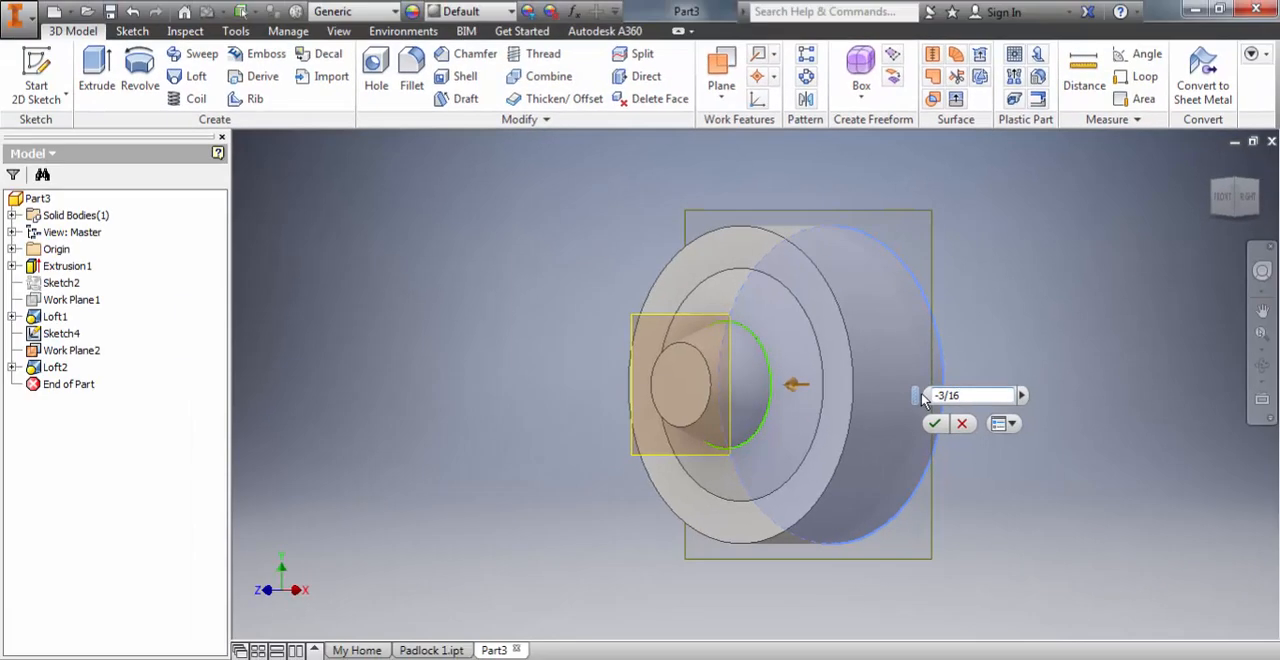
left_click(935, 424)
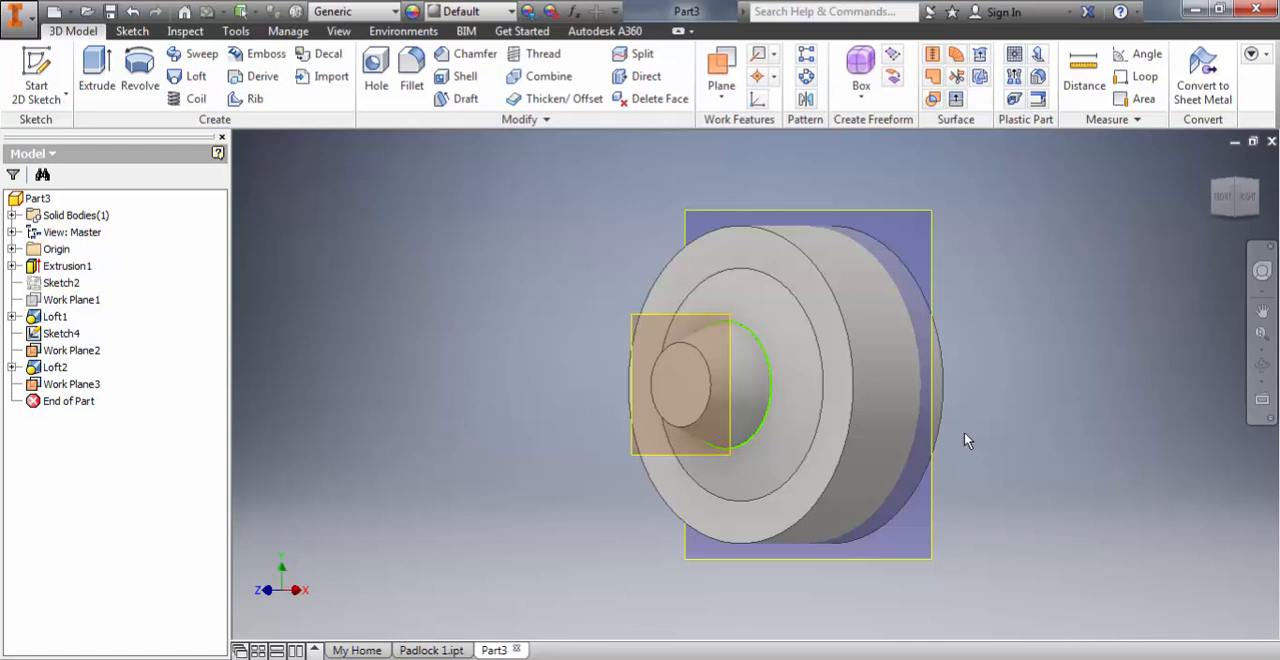
Step: Start a sketch on the new offset work plane and switch the model display to Wireframe
left_click(30, 66)
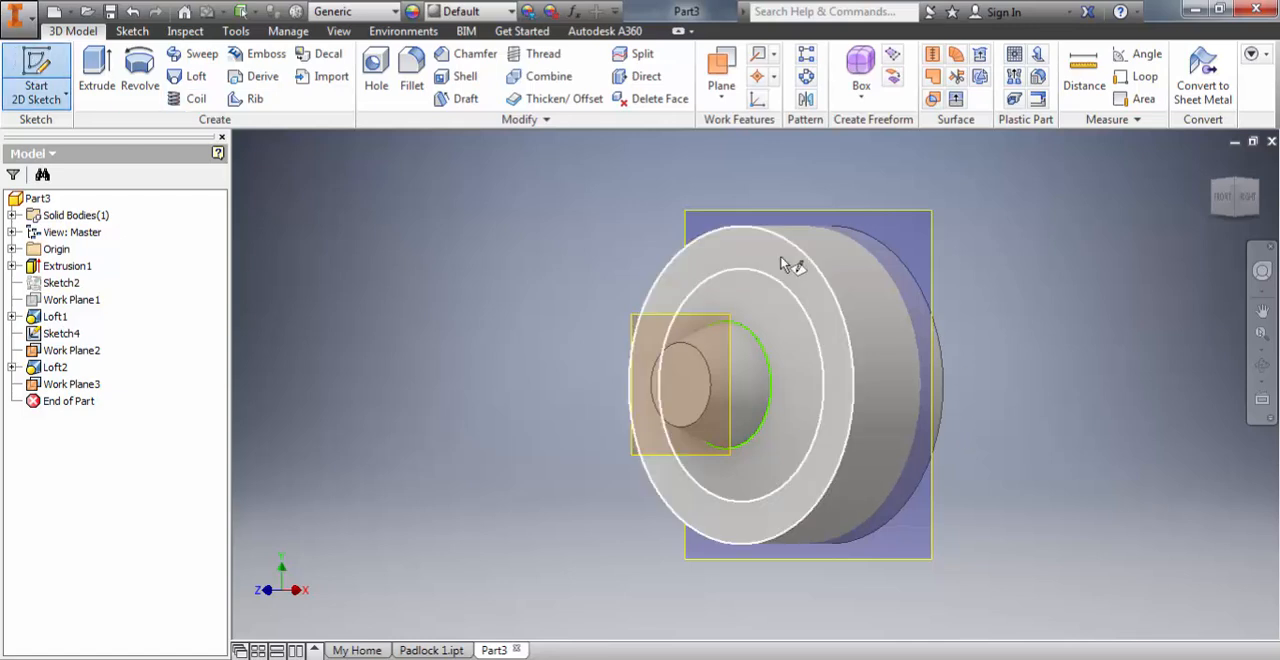
left_click(930, 238)
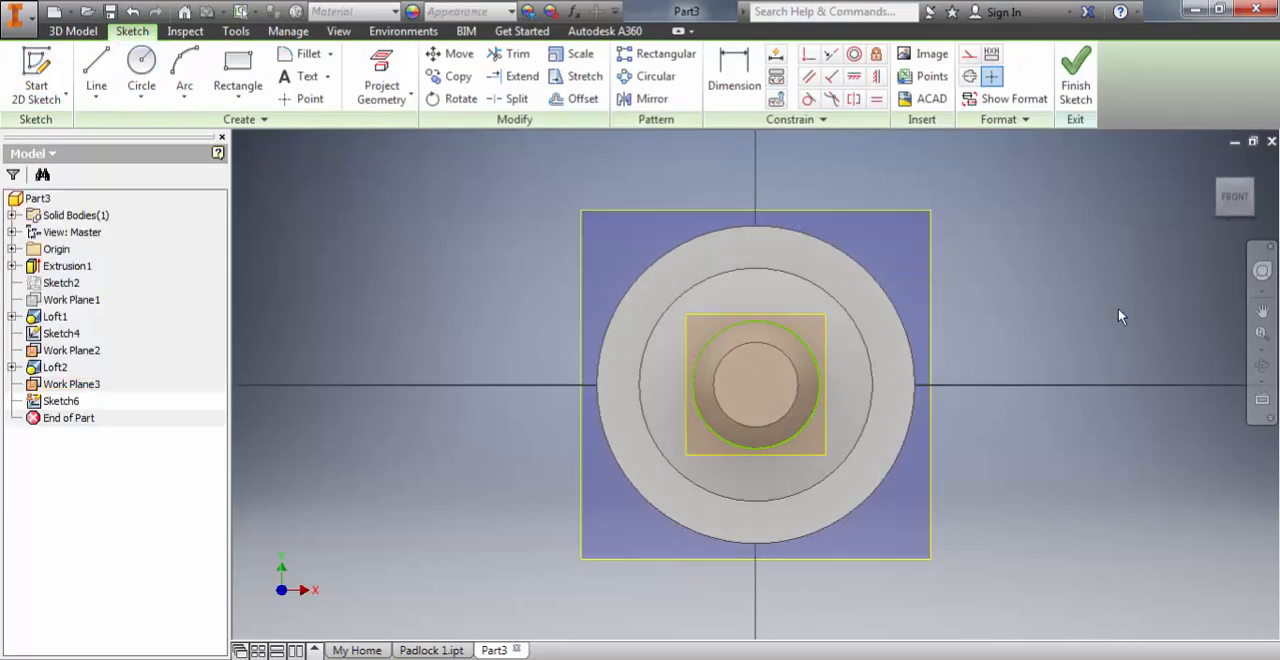
left_click(338, 32)
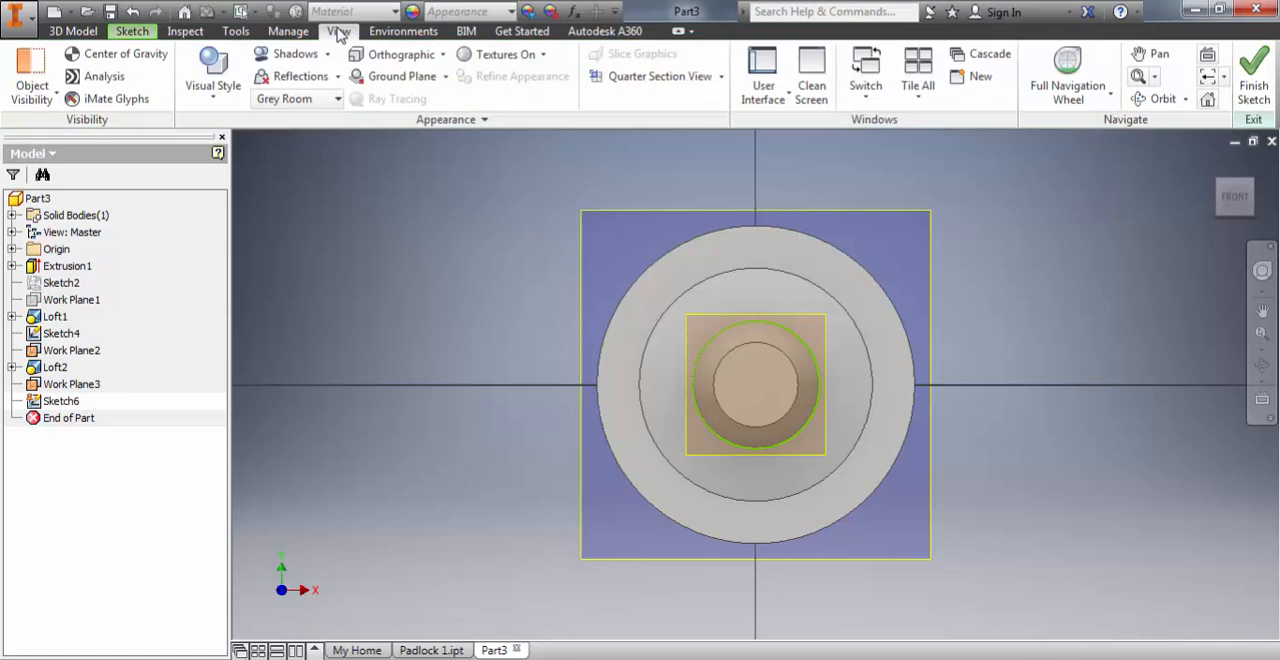
left_click(225, 104)
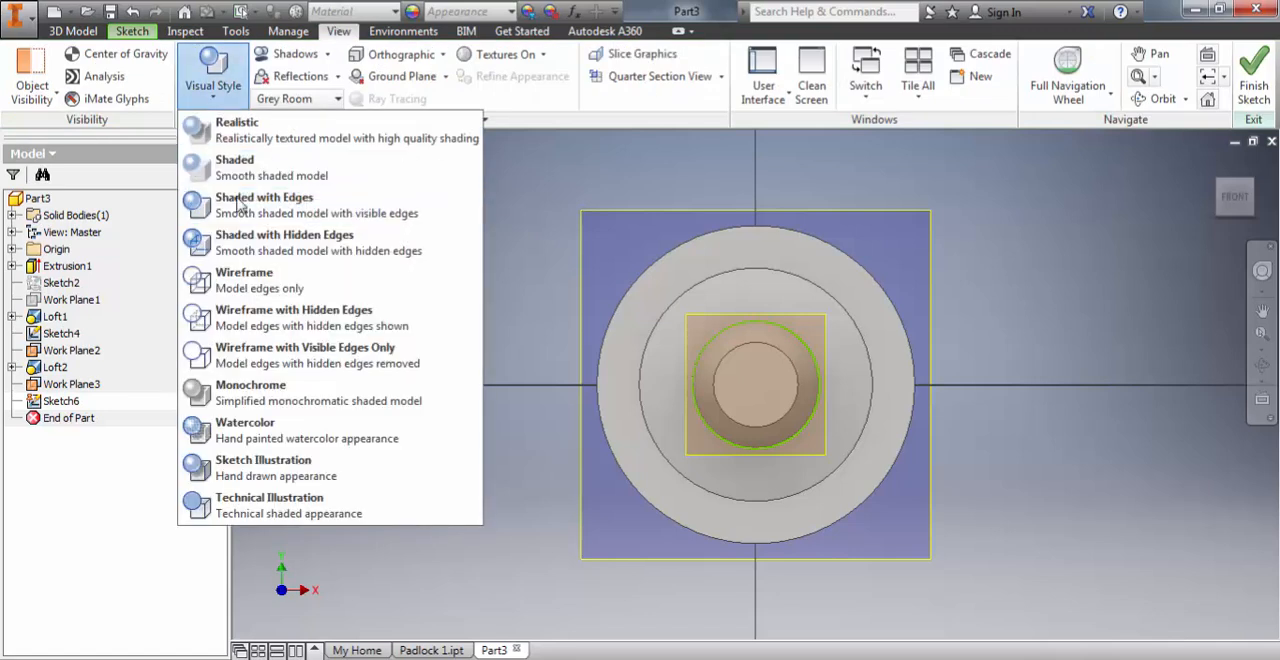
left_click(244, 278)
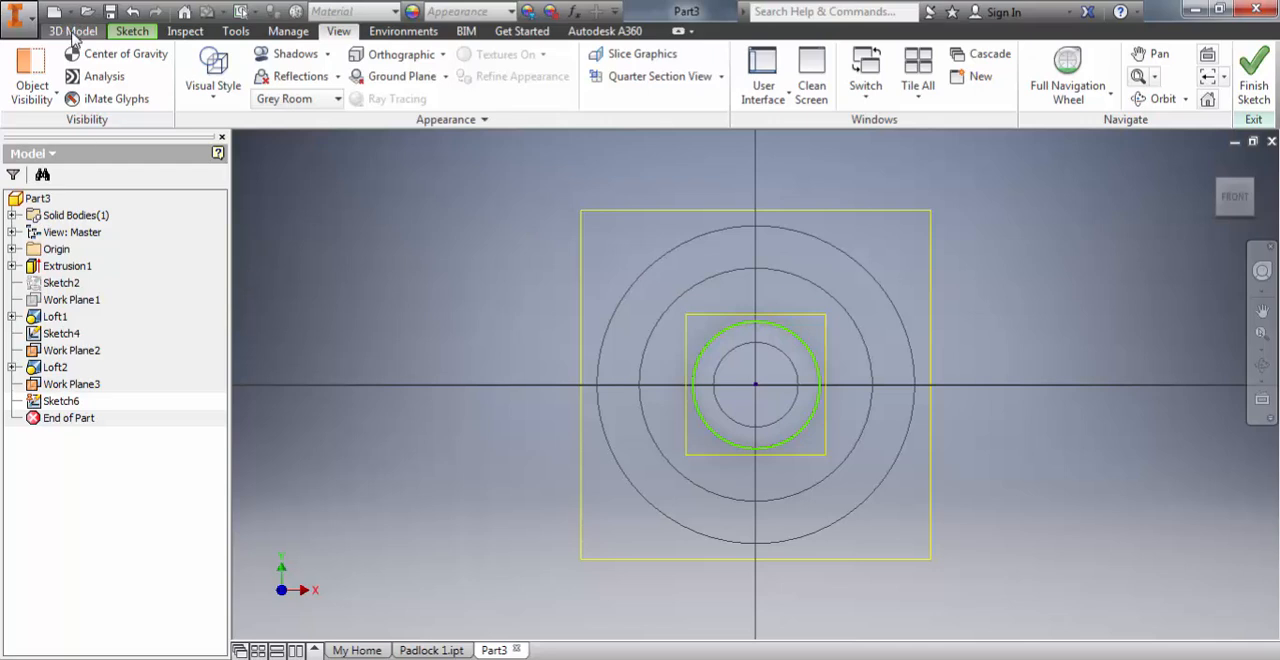
left_click(130, 32)
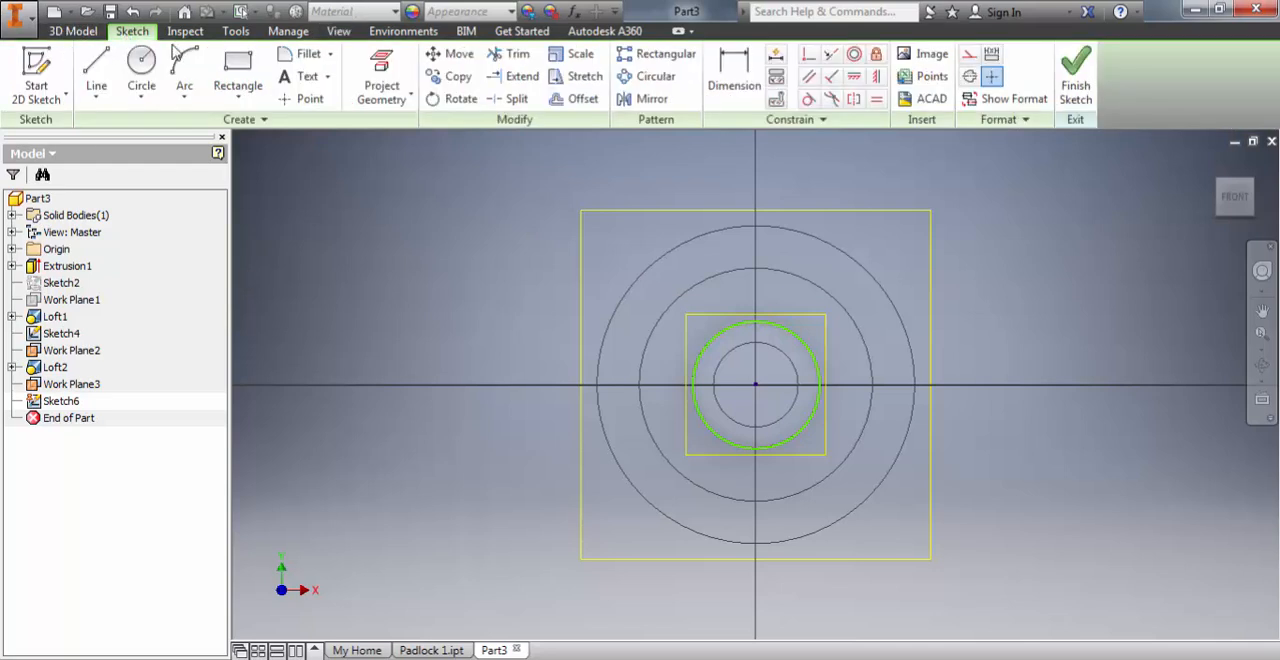
Step: Draw a vertical line 1 7/16 in long upward from the sketch origin
left_click(94, 66)
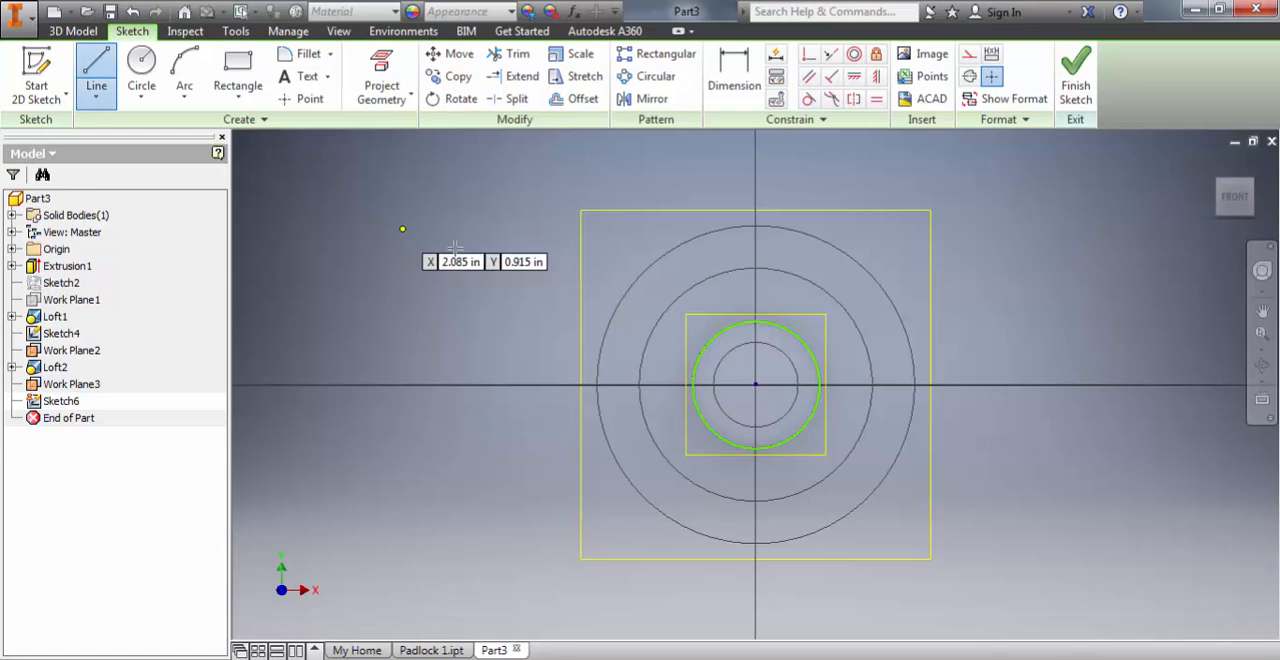
left_click(756, 385)
scroll(740, 320, "up", 2)
scroll(760, 280, "down", 4)
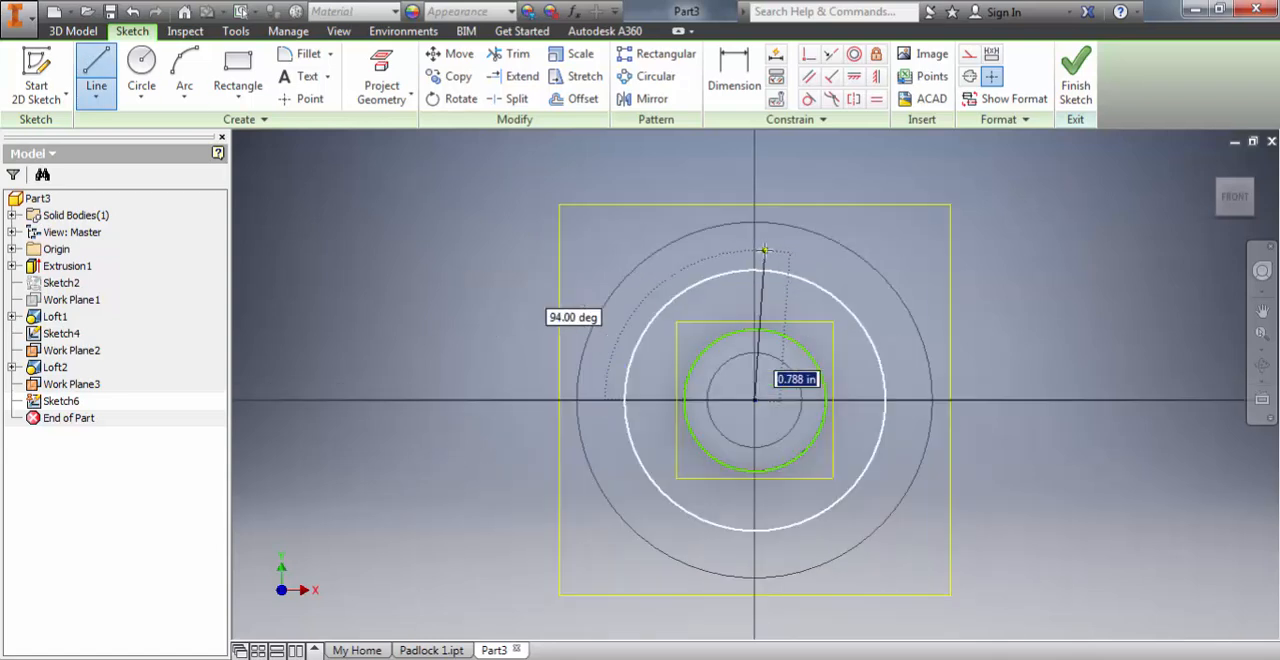
middle_click_drag(765, 250, 723, 340)
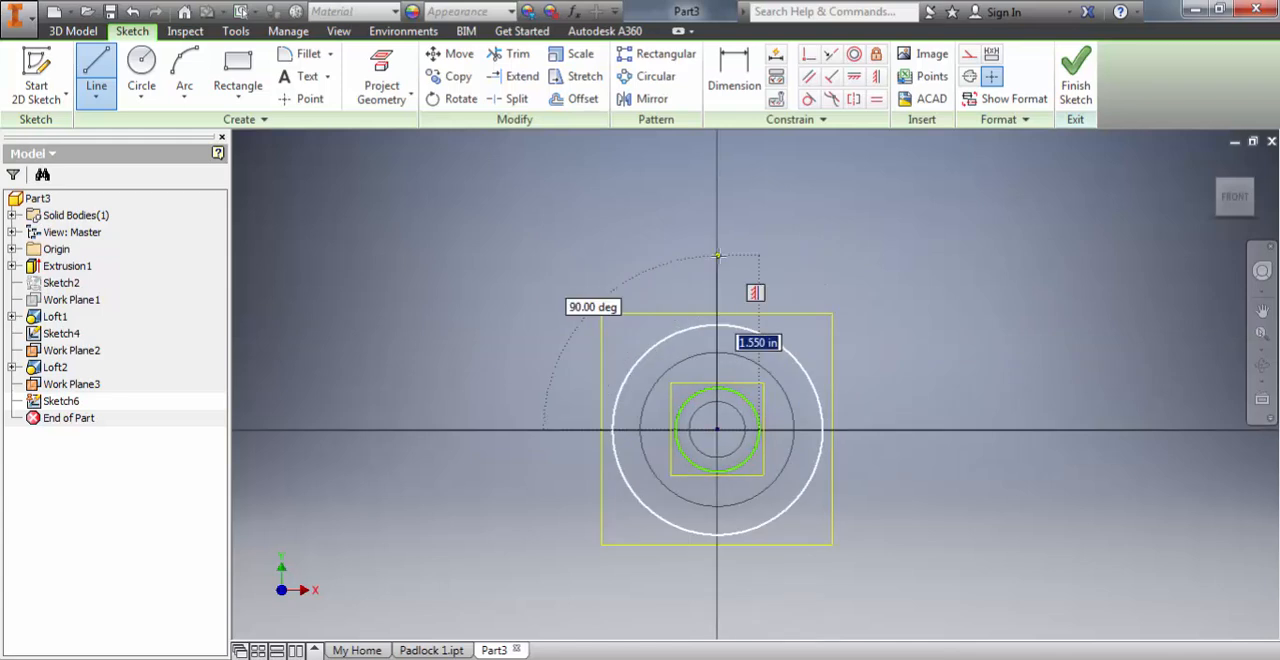
type("1 7/16")
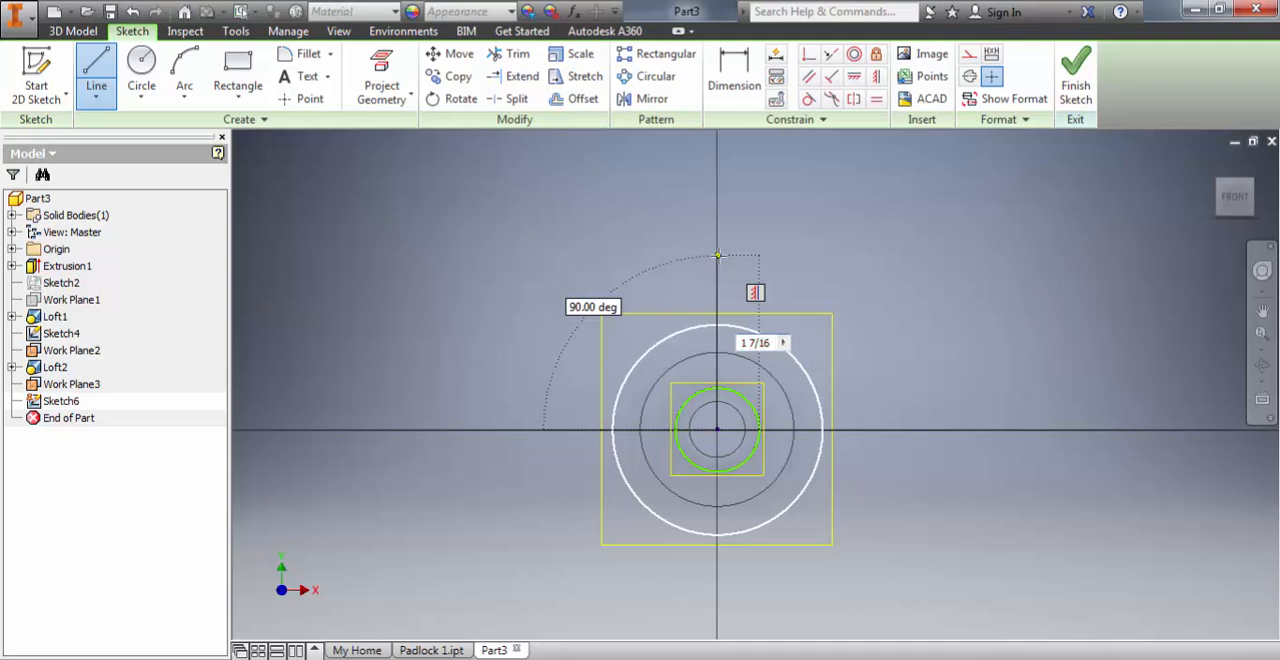
key("Return")
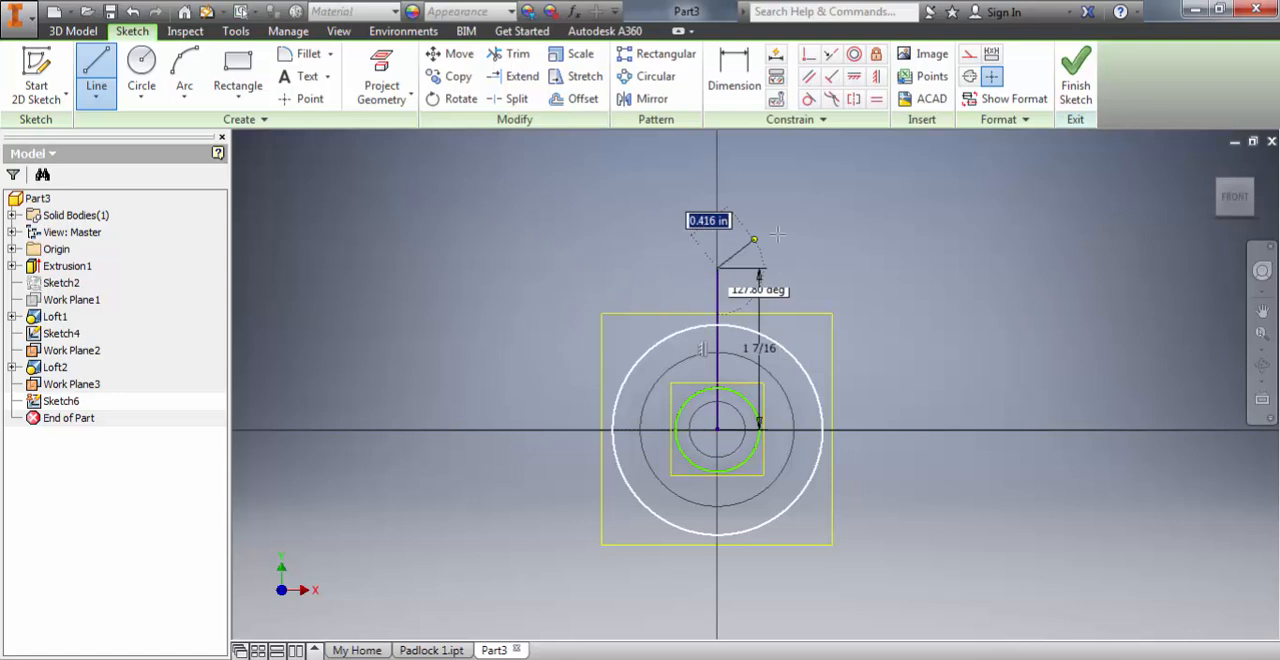
key("Escape")
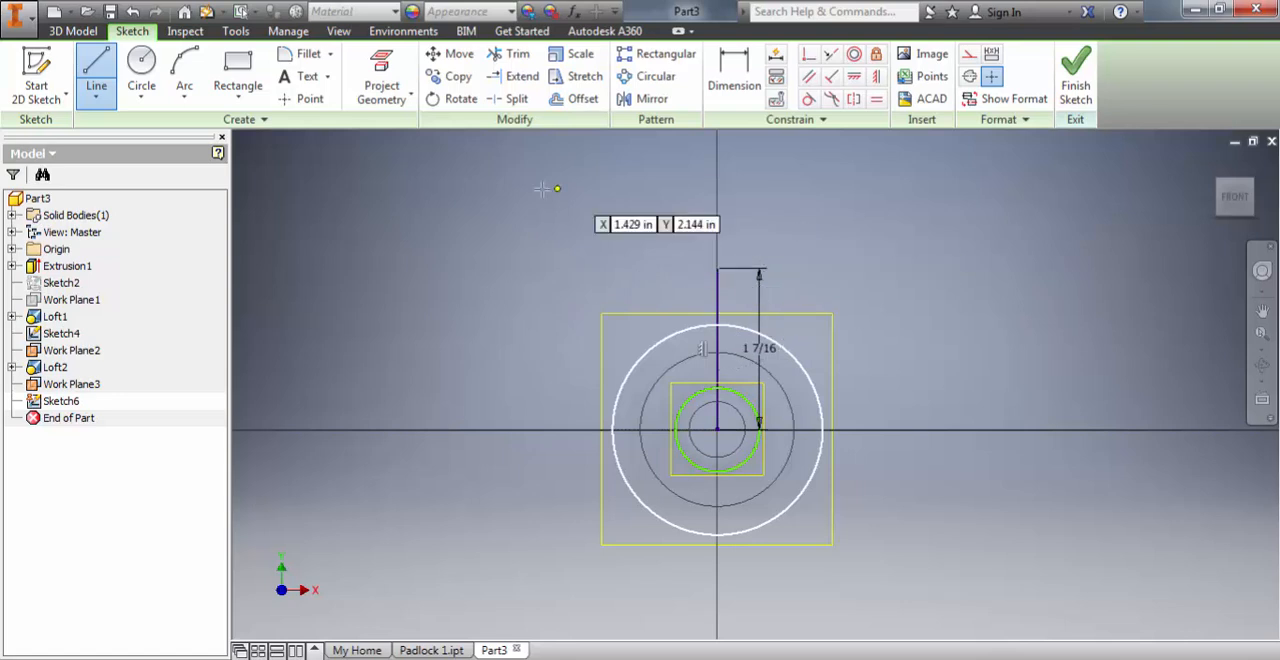
Step: Draw a 1 in diameter circle centred on the upper end of the vertical line
left_click(142, 62)
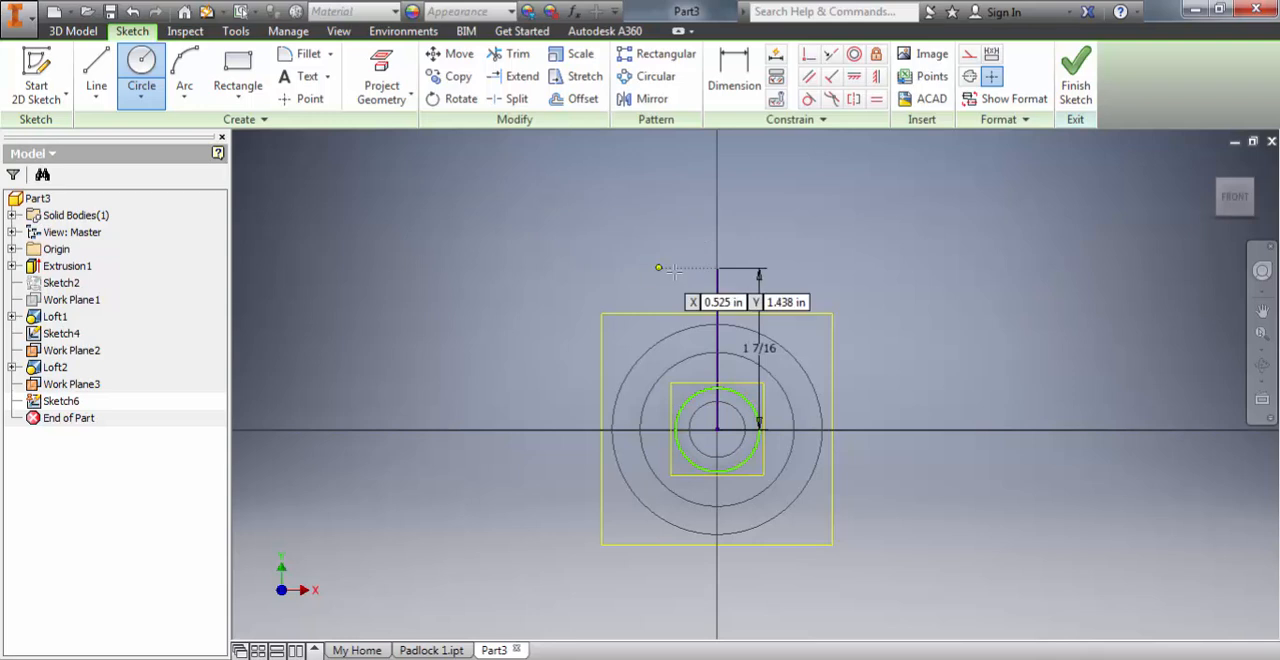
left_click(717, 268)
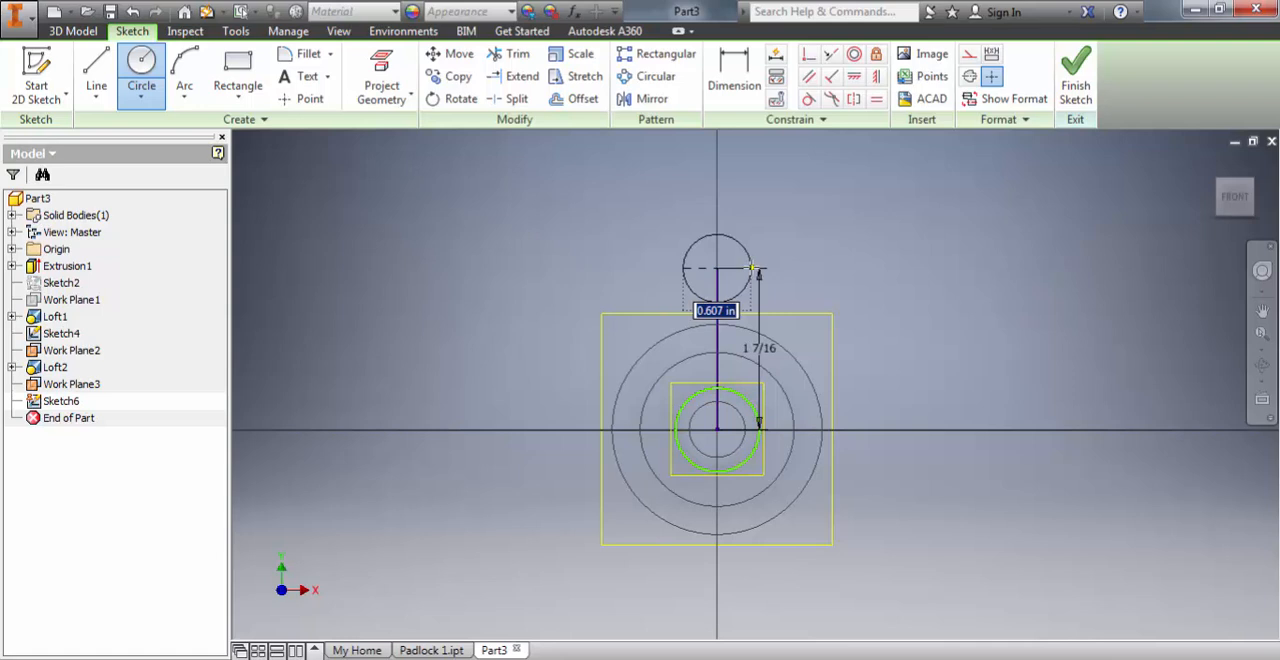
type("1")
key("Return")
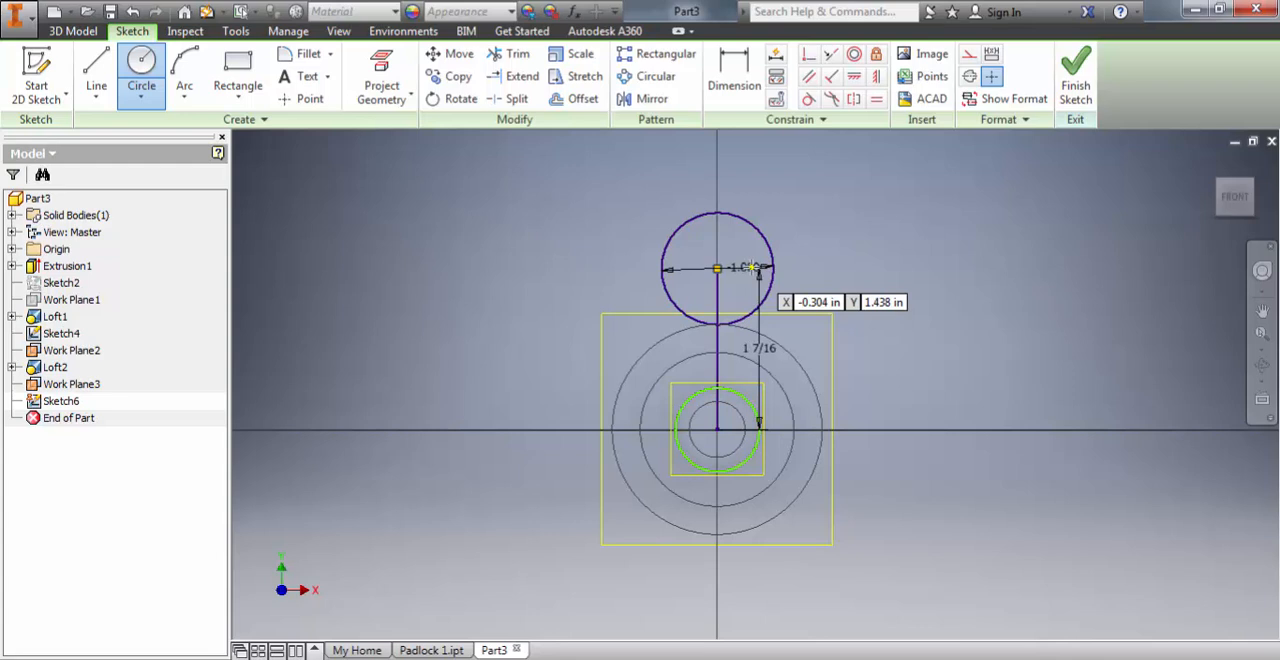
Step: Draw two parallel vertical lines about 1.25 in long downward from the circle's left and right quadrant points
left_click(96, 75)
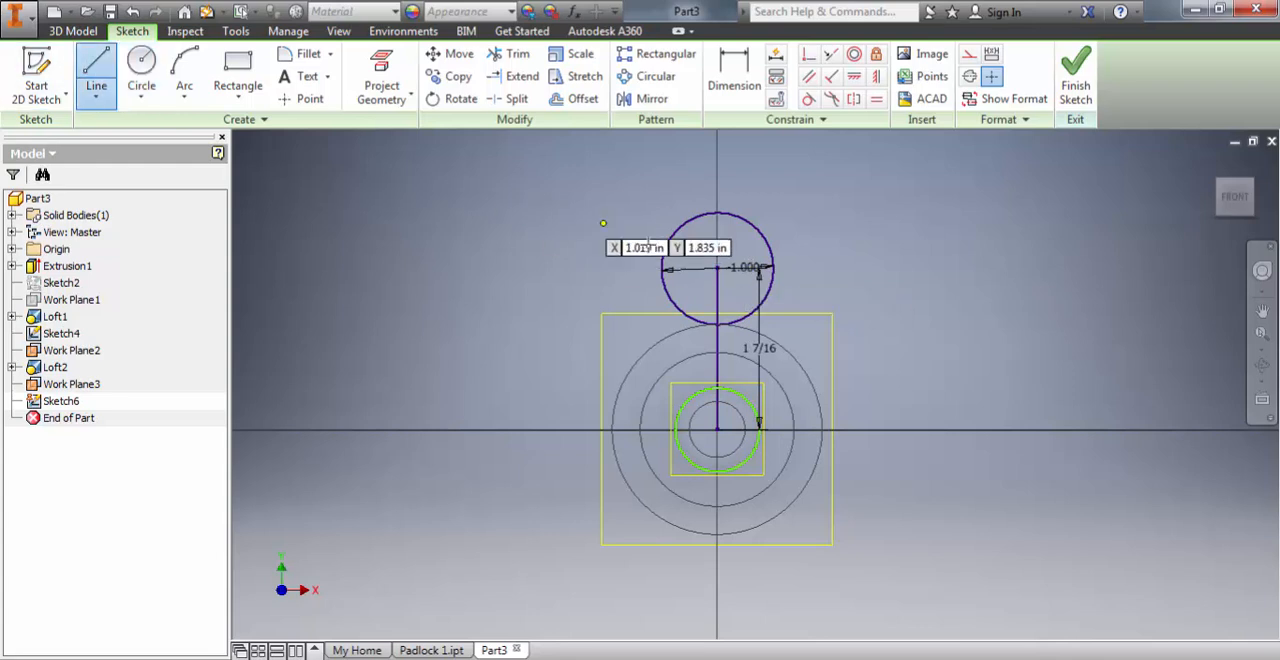
left_click(773, 267)
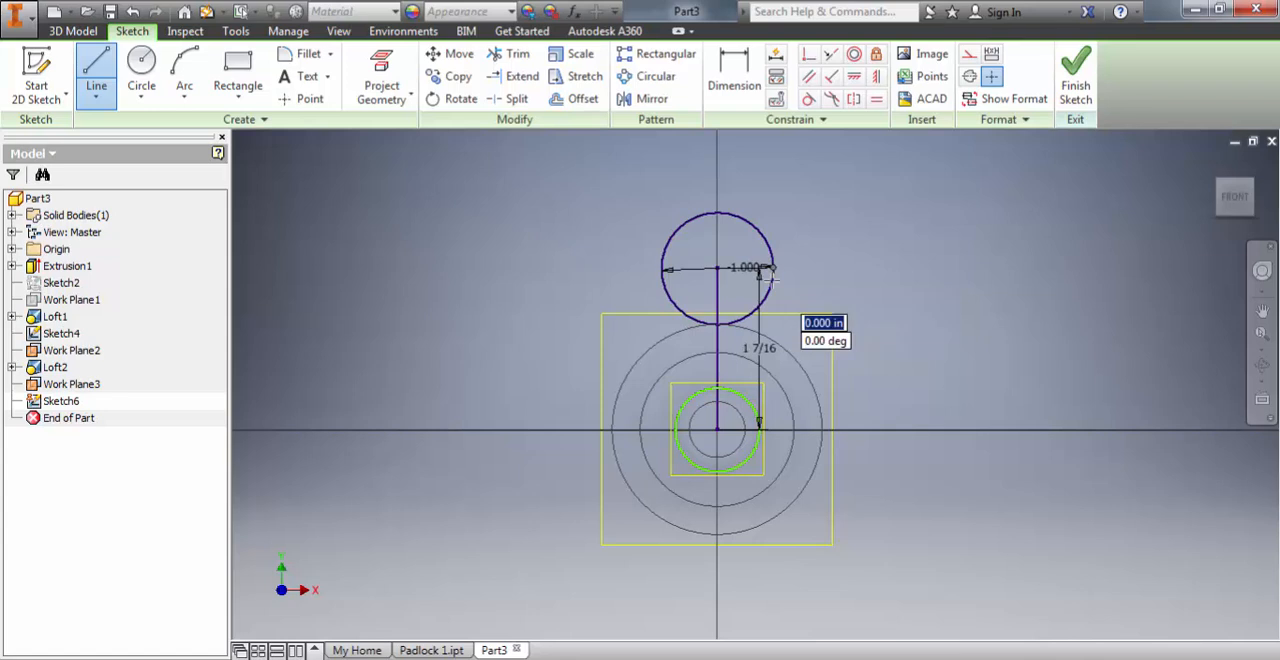
left_click(773, 408)
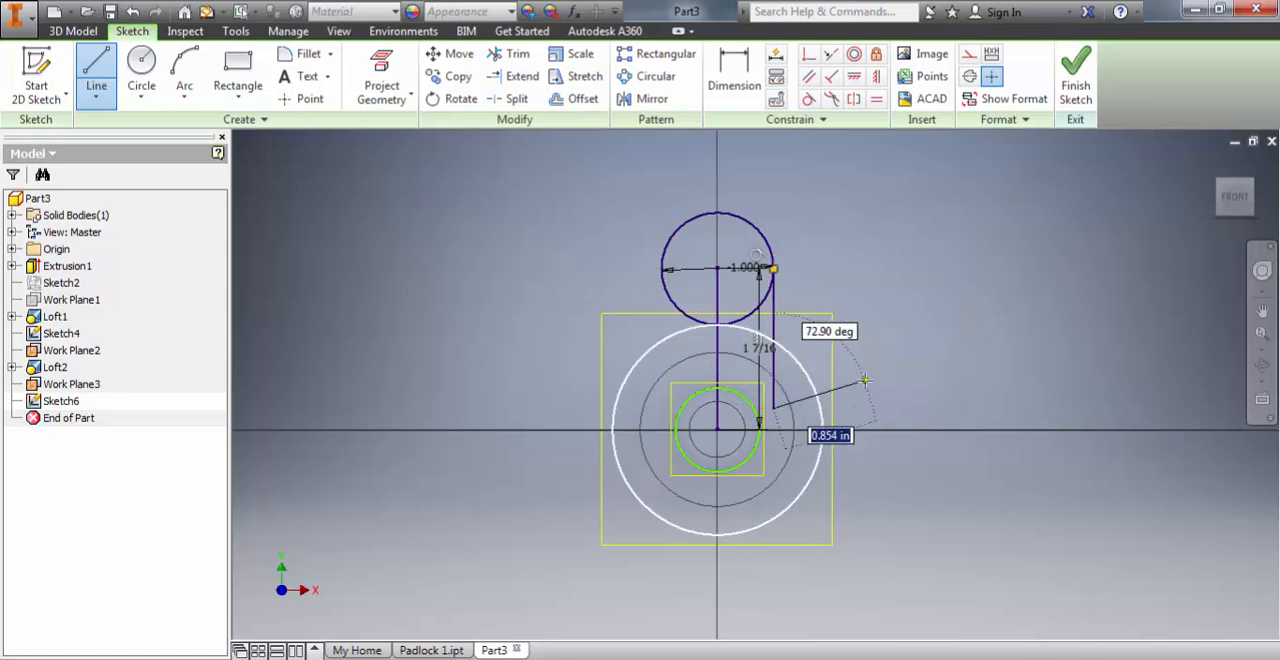
key("Escape")
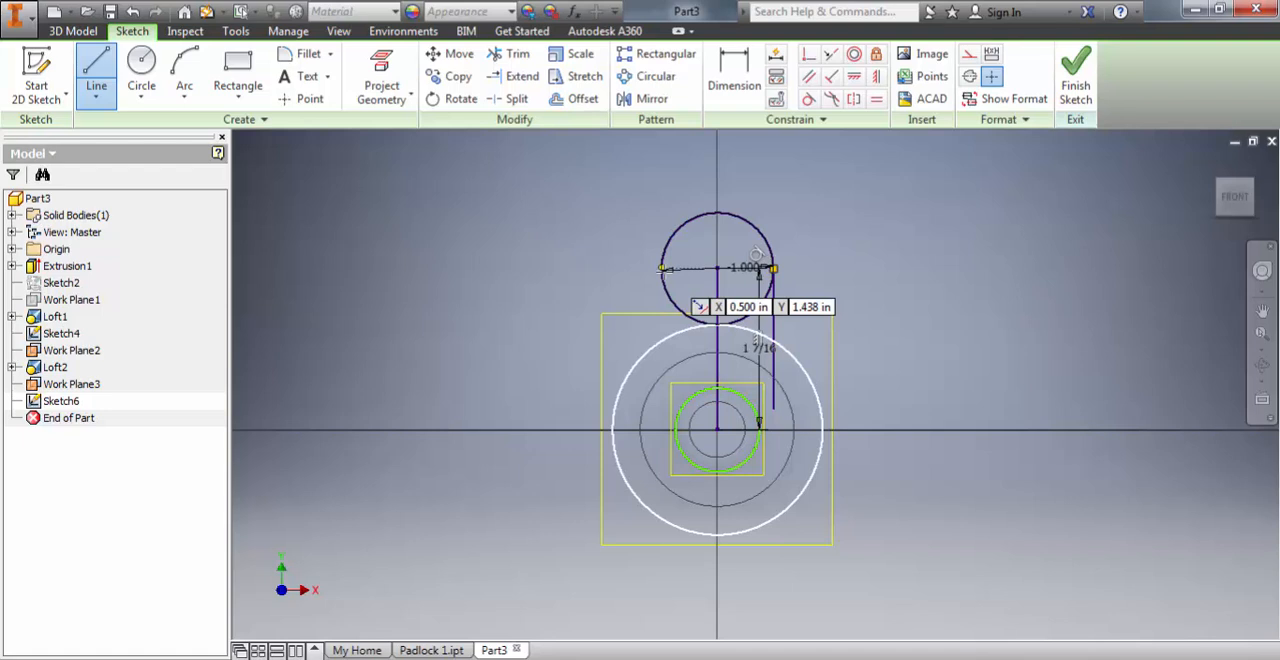
left_click(661, 268)
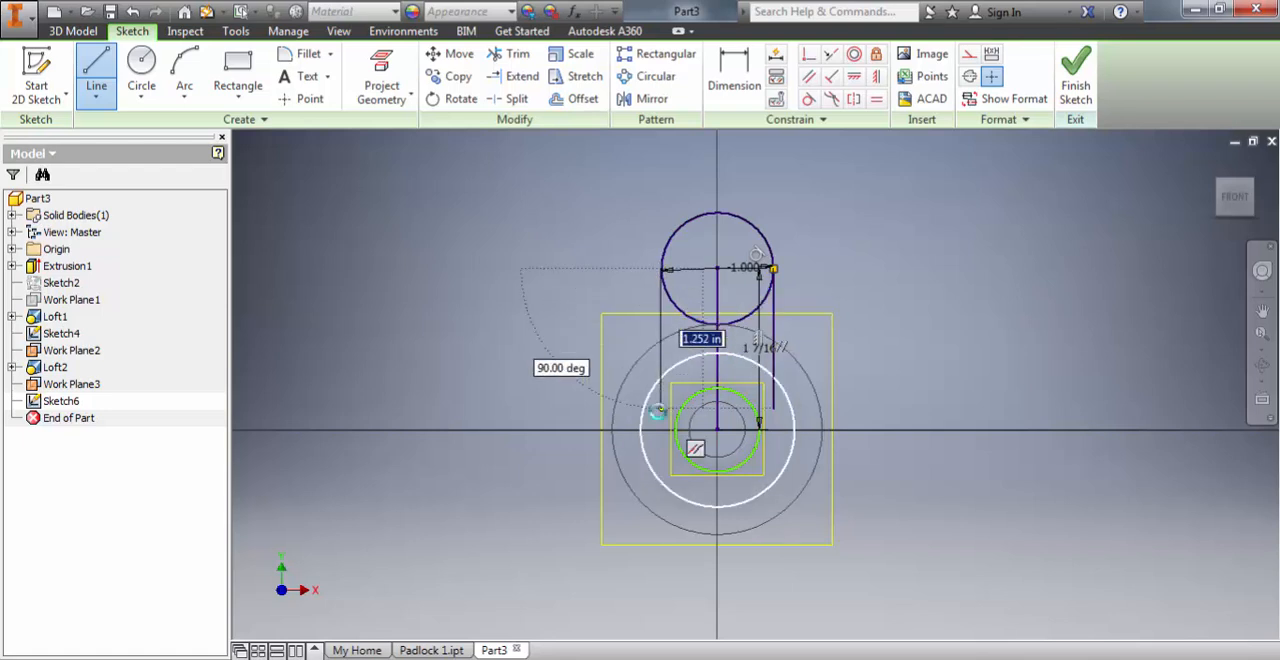
left_click(659, 408)
key("Escape")
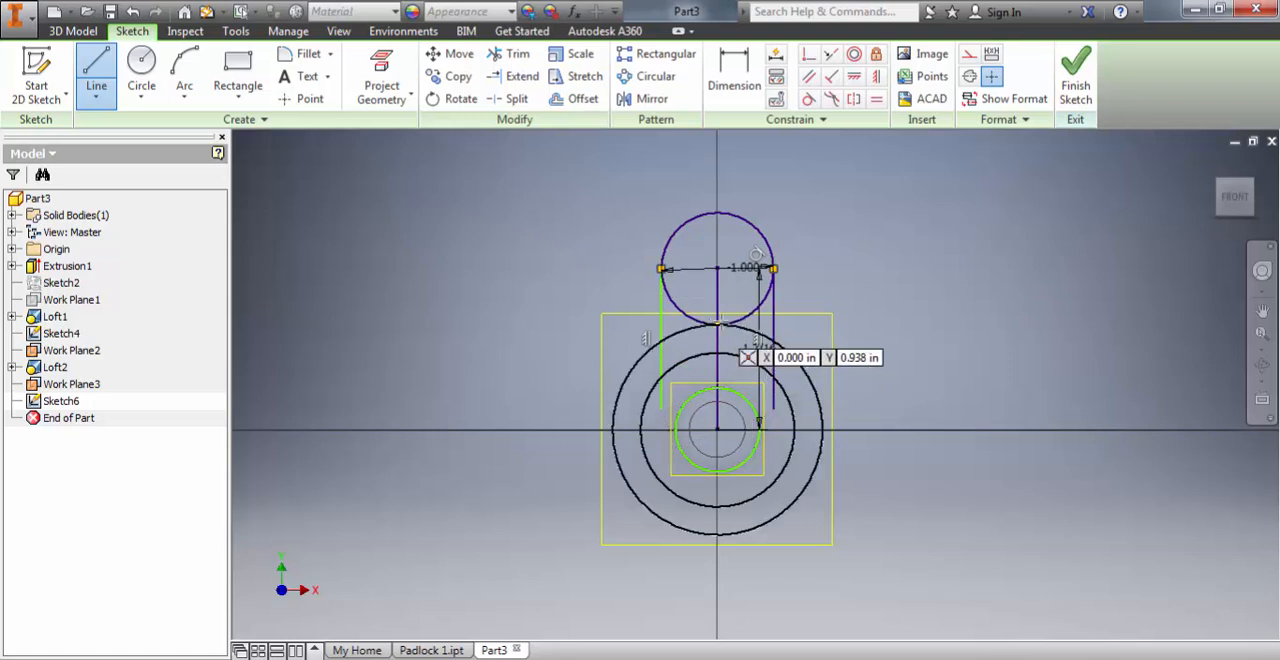
key("Escape")
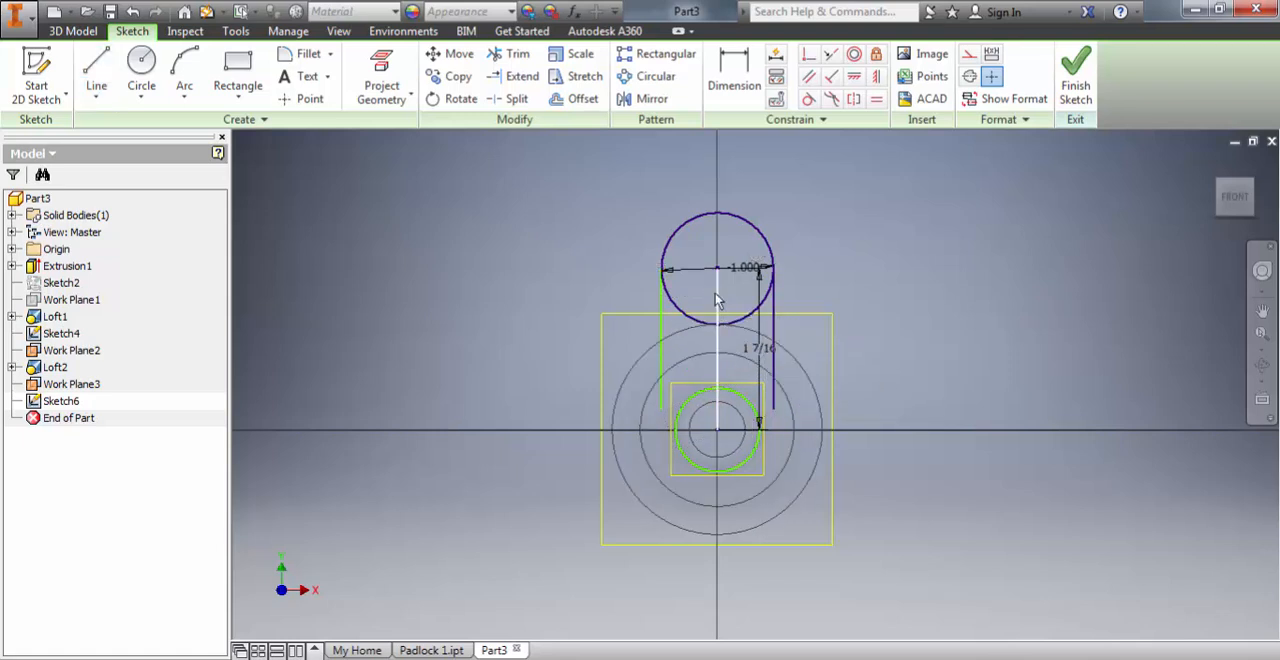
Step: Delete the vertical centre line, trim away the circle's lower half to leave a U-shaped shackle path, and finish the sketch
left_click(716, 300)
key("Delete")
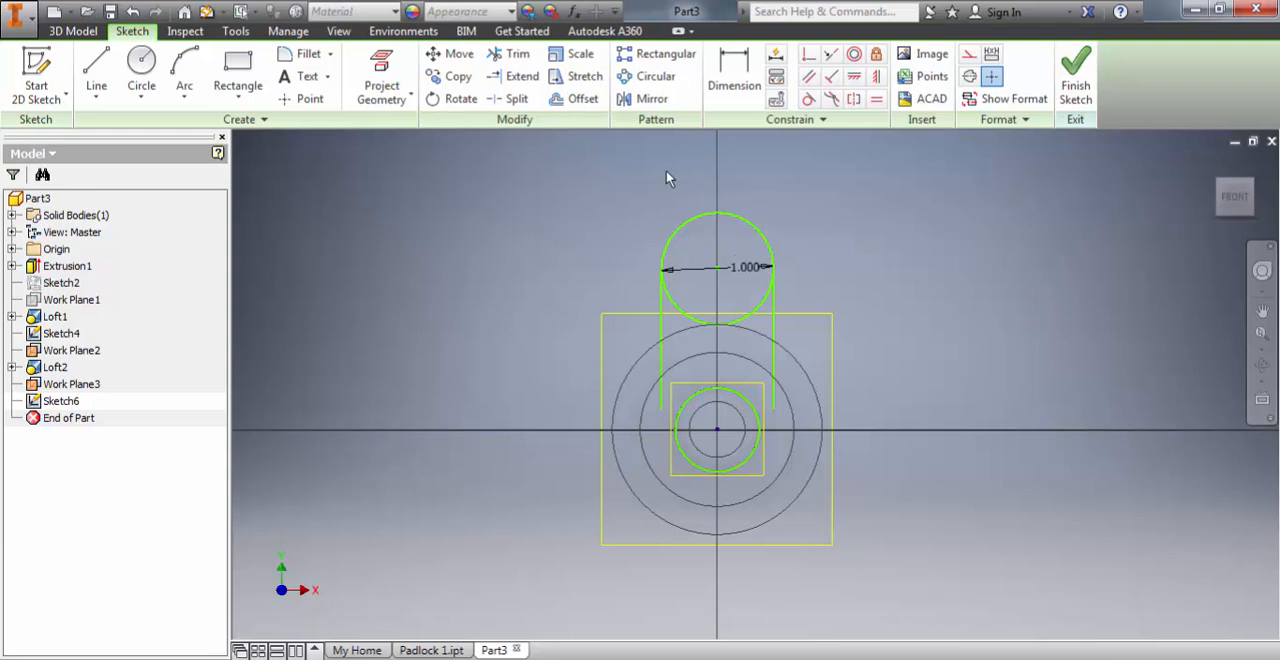
left_click(509, 54)
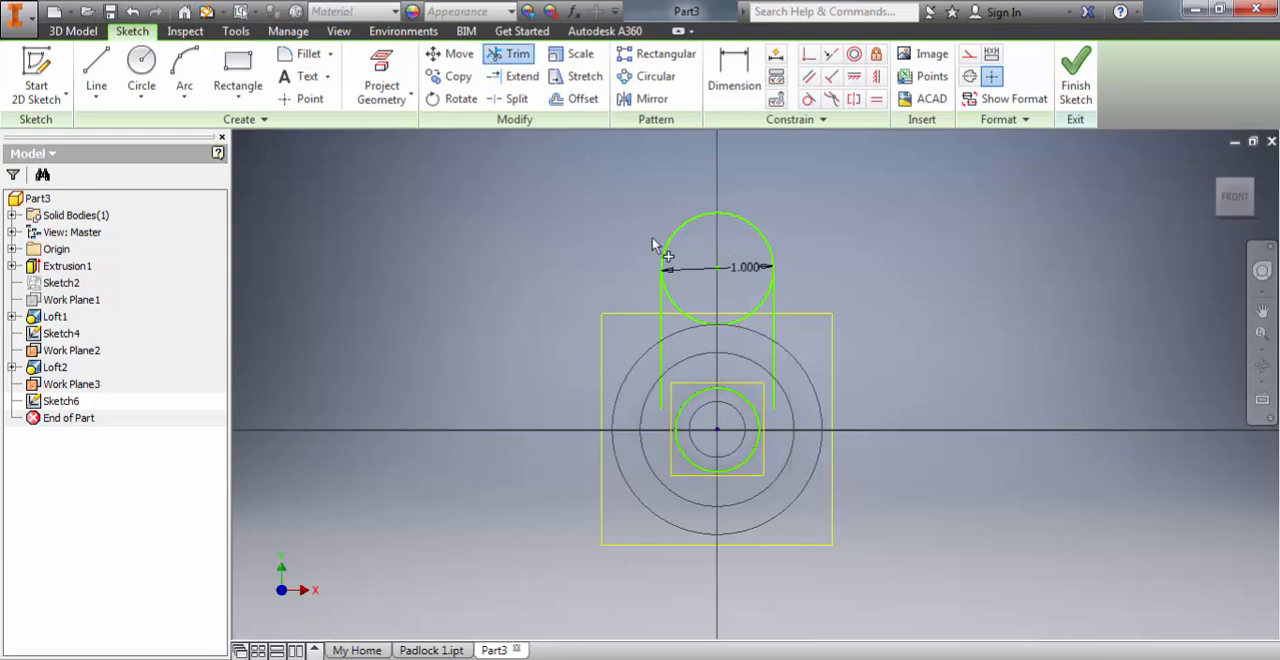
left_click(680, 307)
left_click(868, 179)
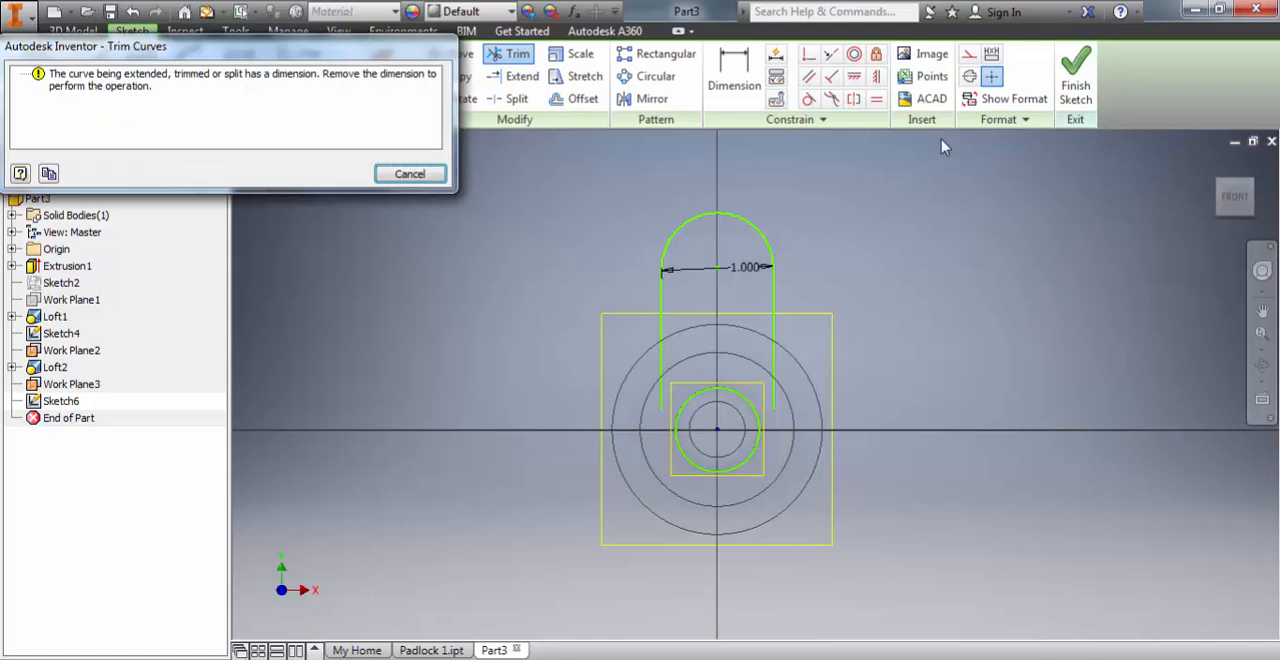
left_click(400, 174)
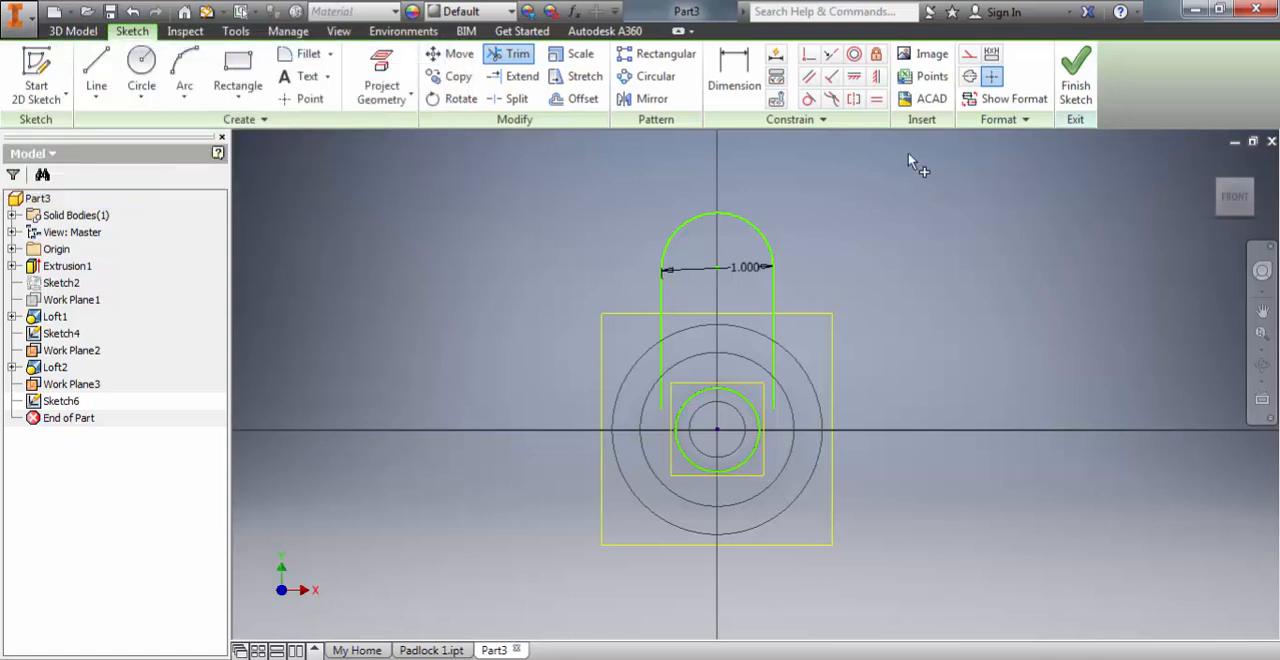
left_click(1075, 75)
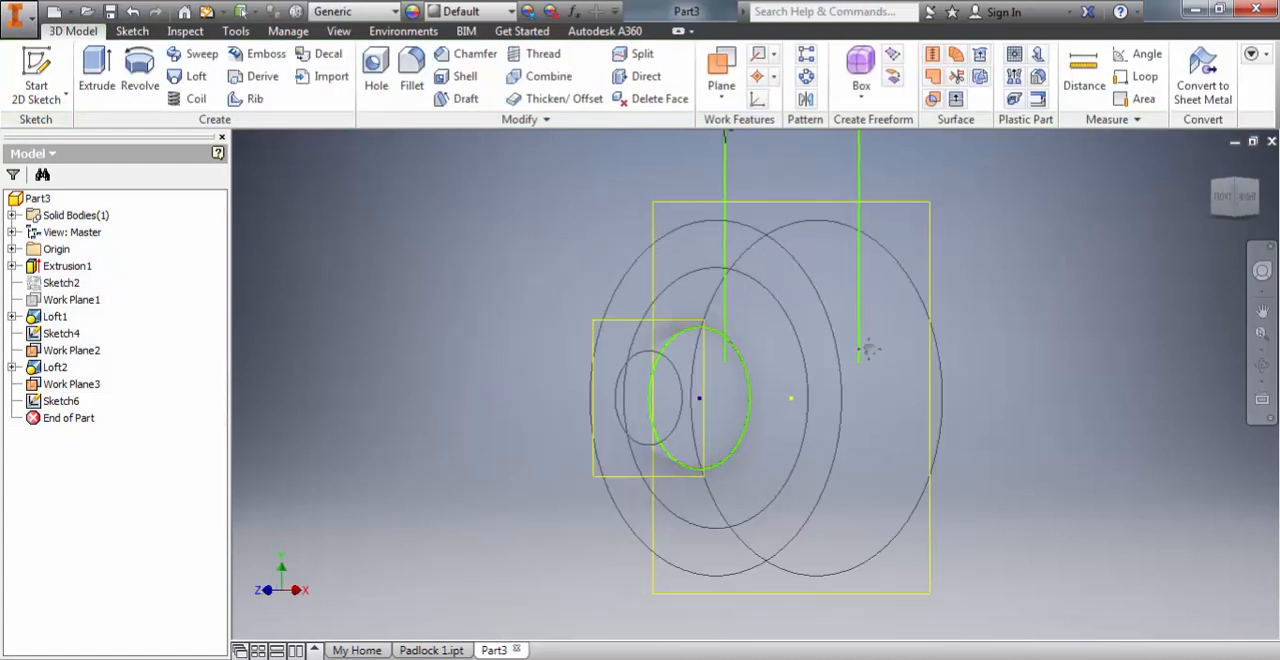
left_click(722, 92)
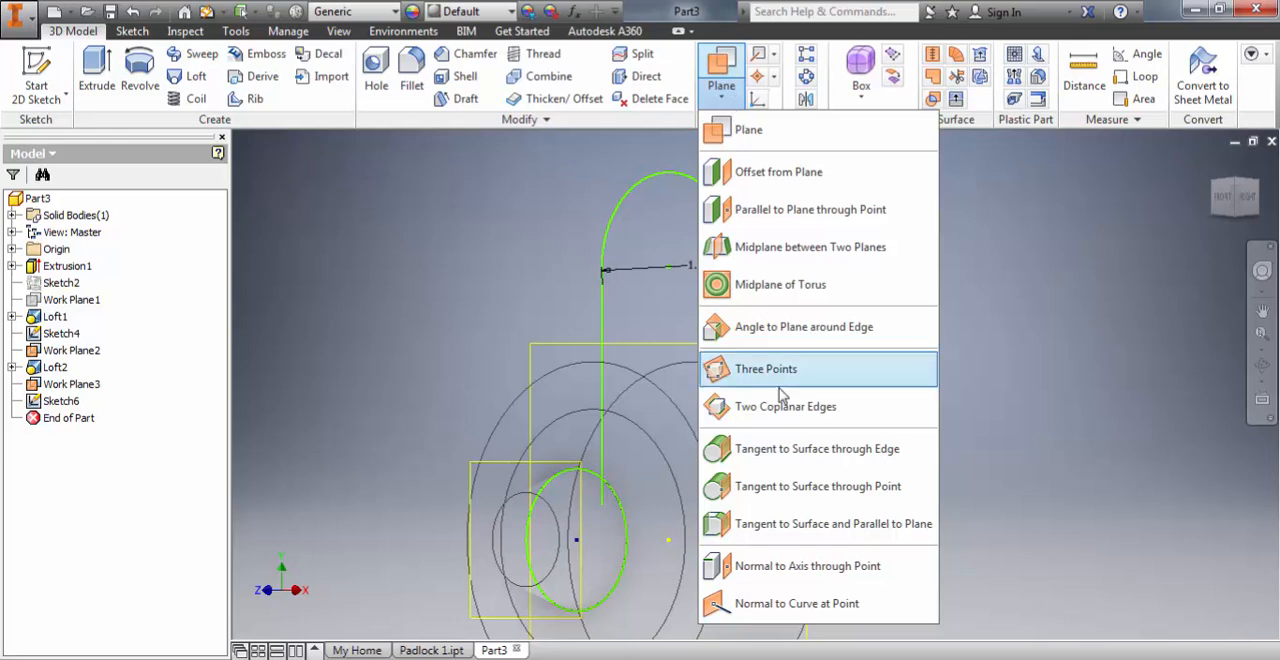
left_click(747, 574)
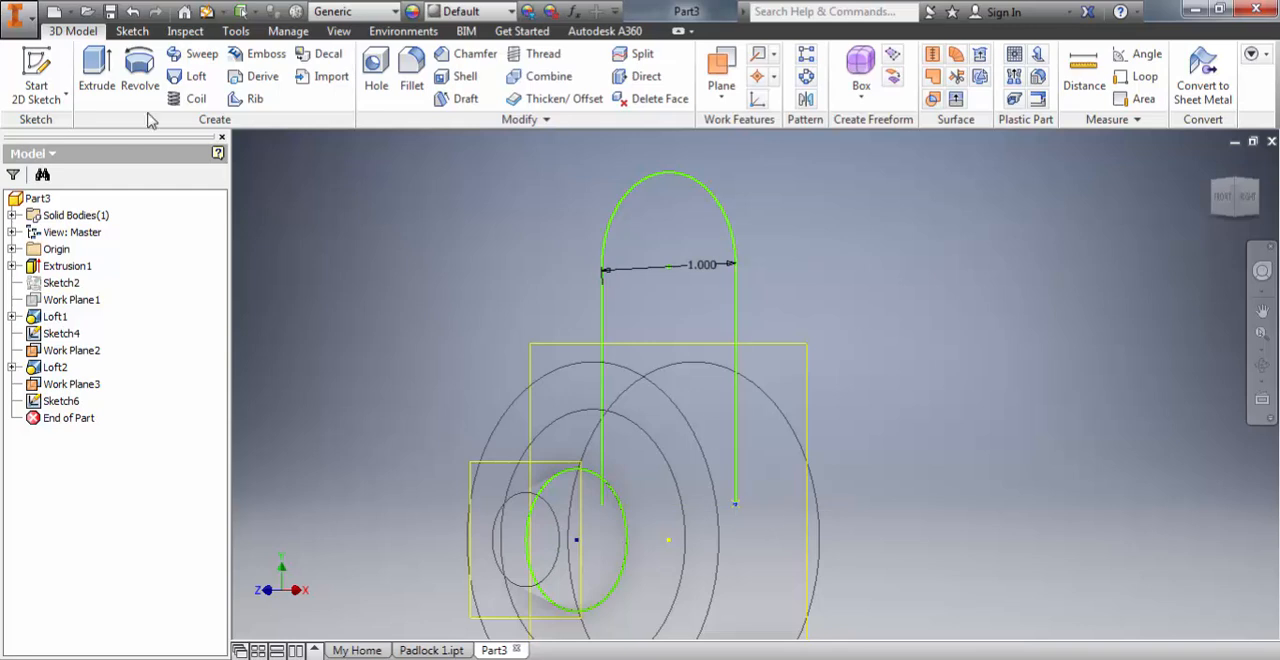
left_click(37, 72)
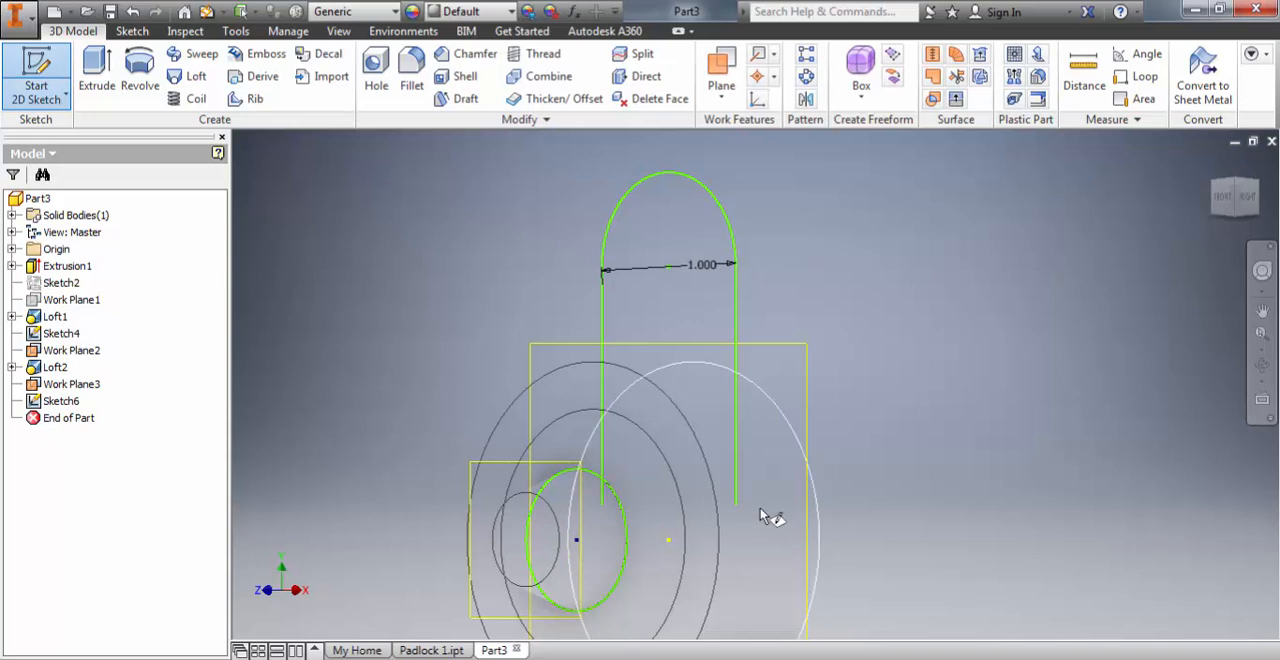
key("Escape")
Step: Create a work plane normal to the shackle path's right leg, passing through the leg's lower endpoint
left_click(721, 90)
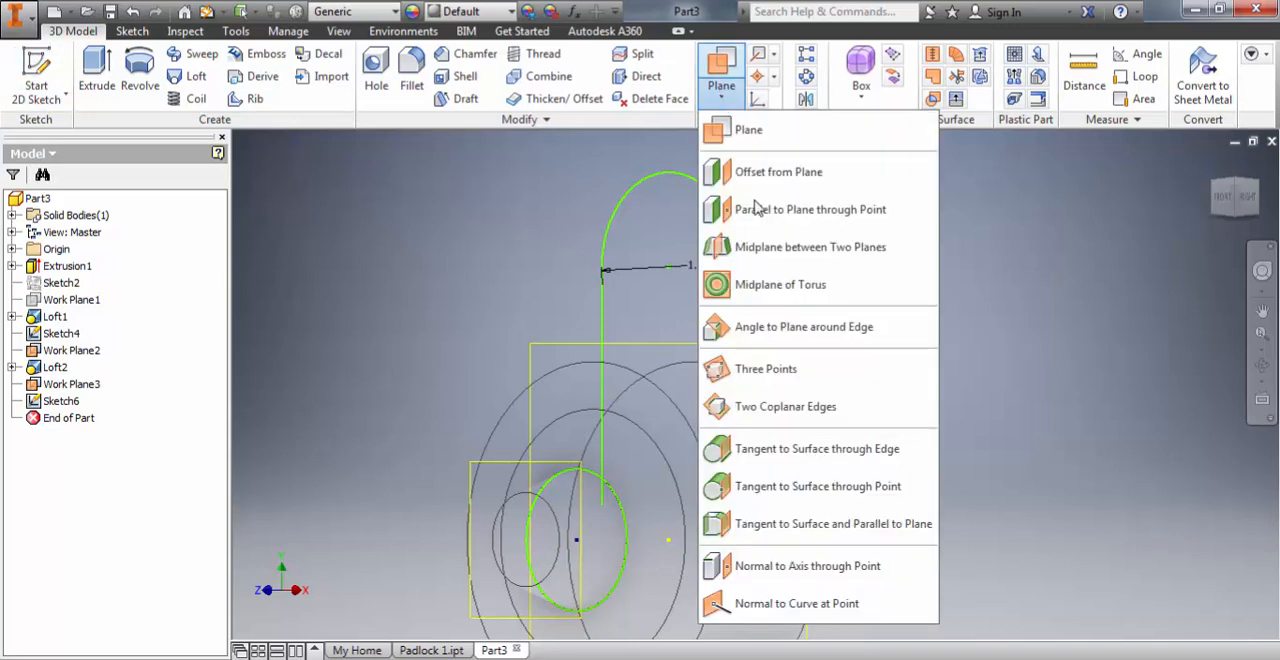
left_click(797, 567)
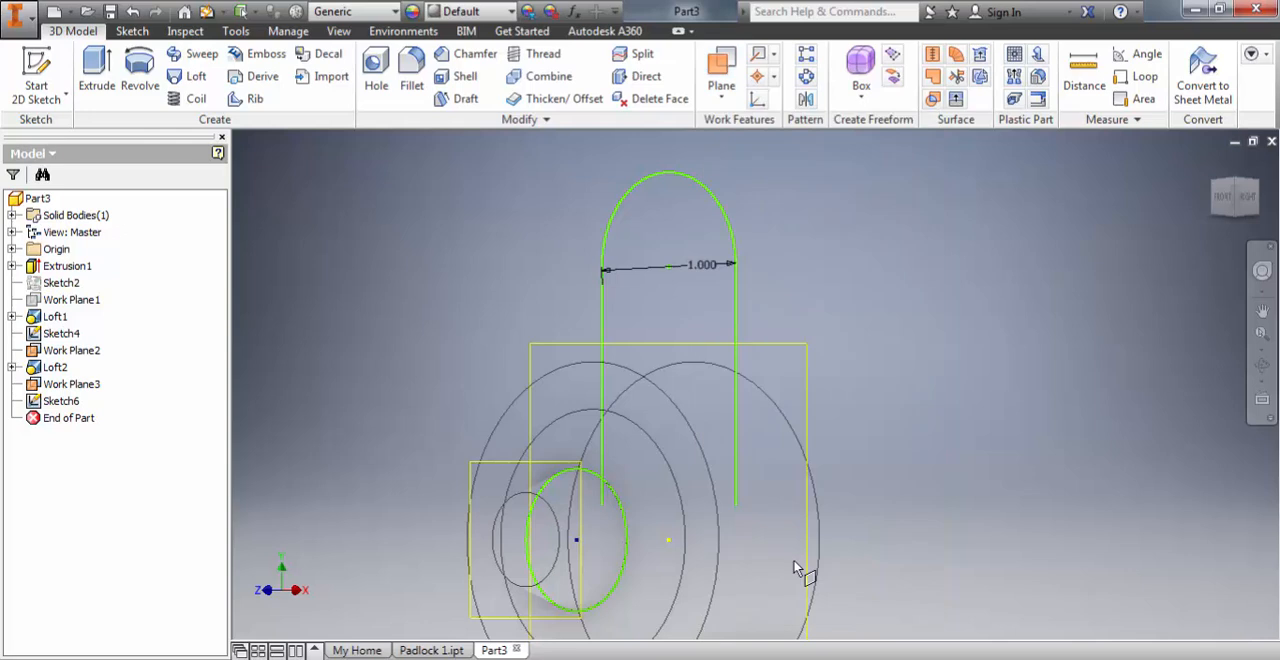
left_click(738, 506)
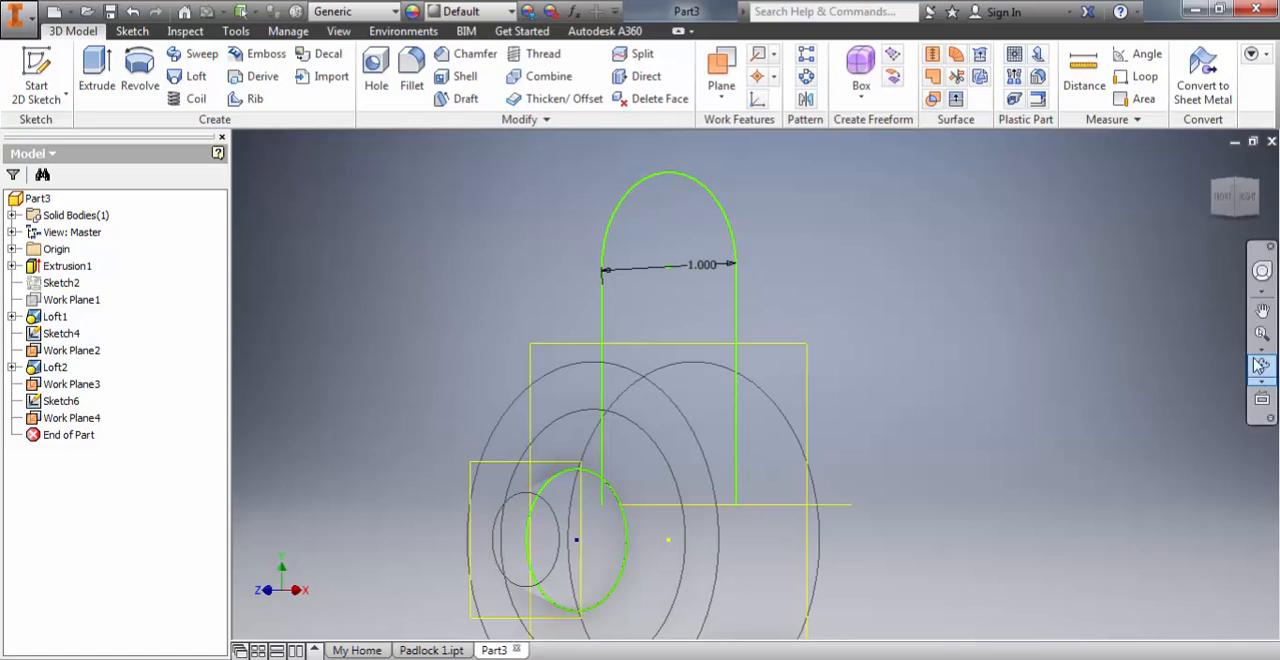
Step: On the new work plane, sketch a 3/8 in diameter circle centred on the shackle leg's lower end and finish the sketch
left_click(1234, 186)
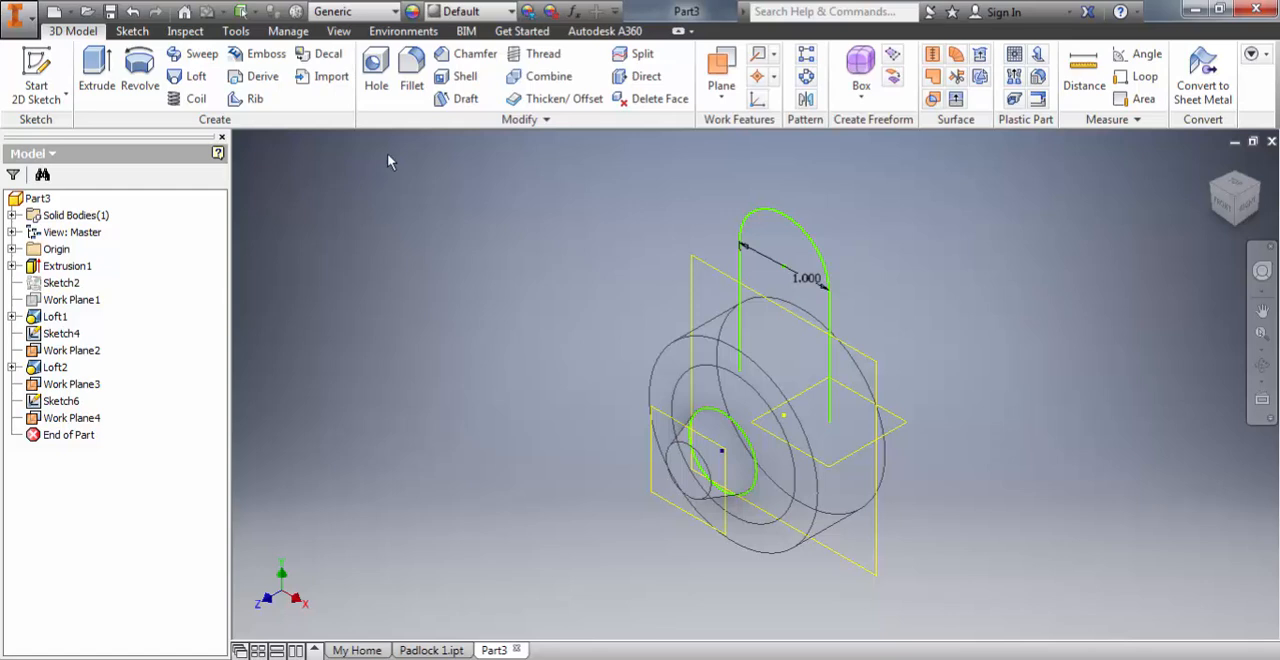
left_click(36, 68)
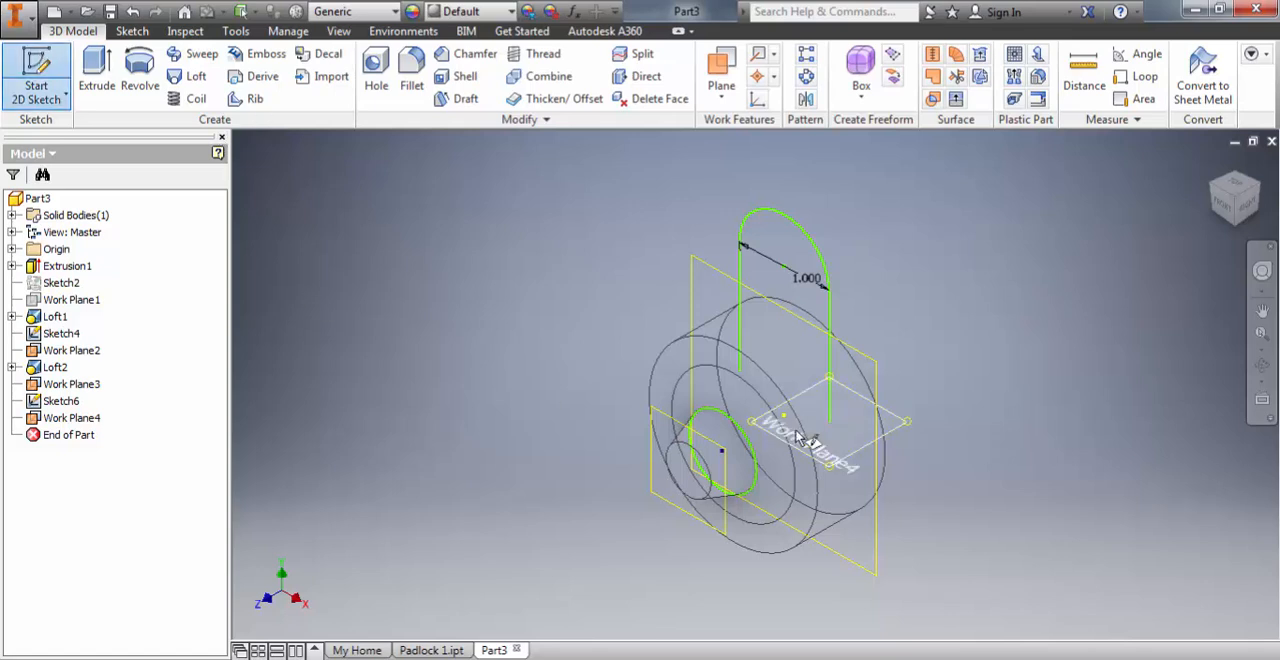
left_click(840, 464)
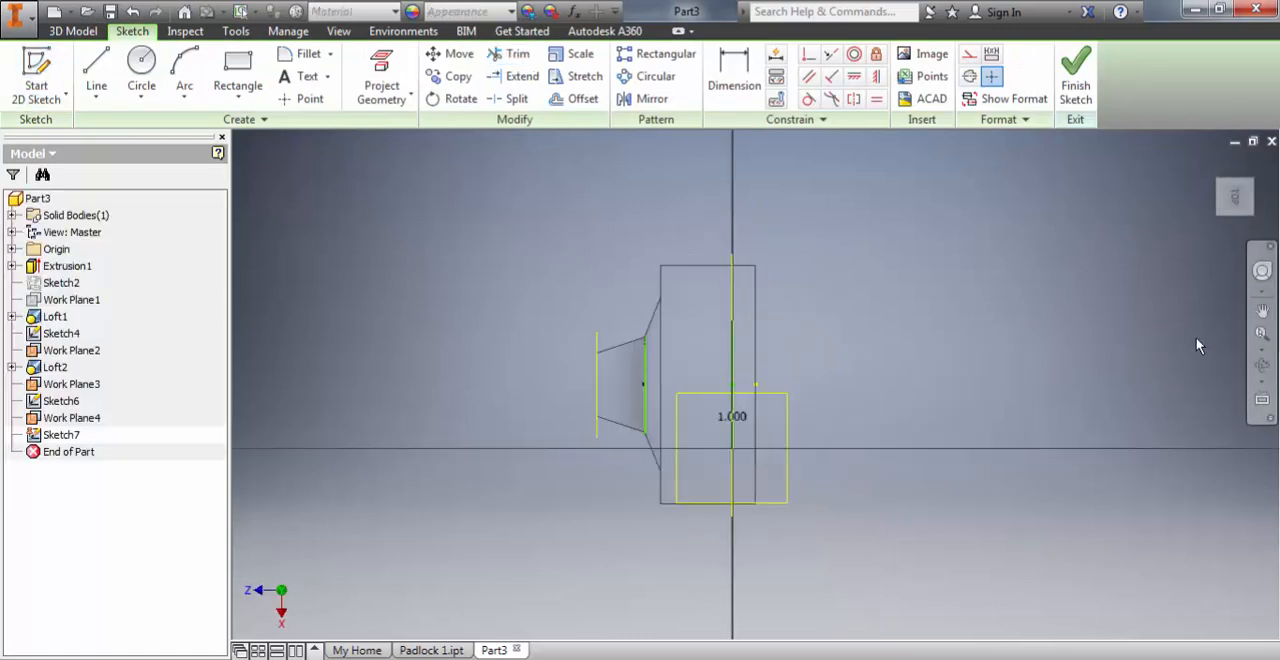
left_click(1221, 214)
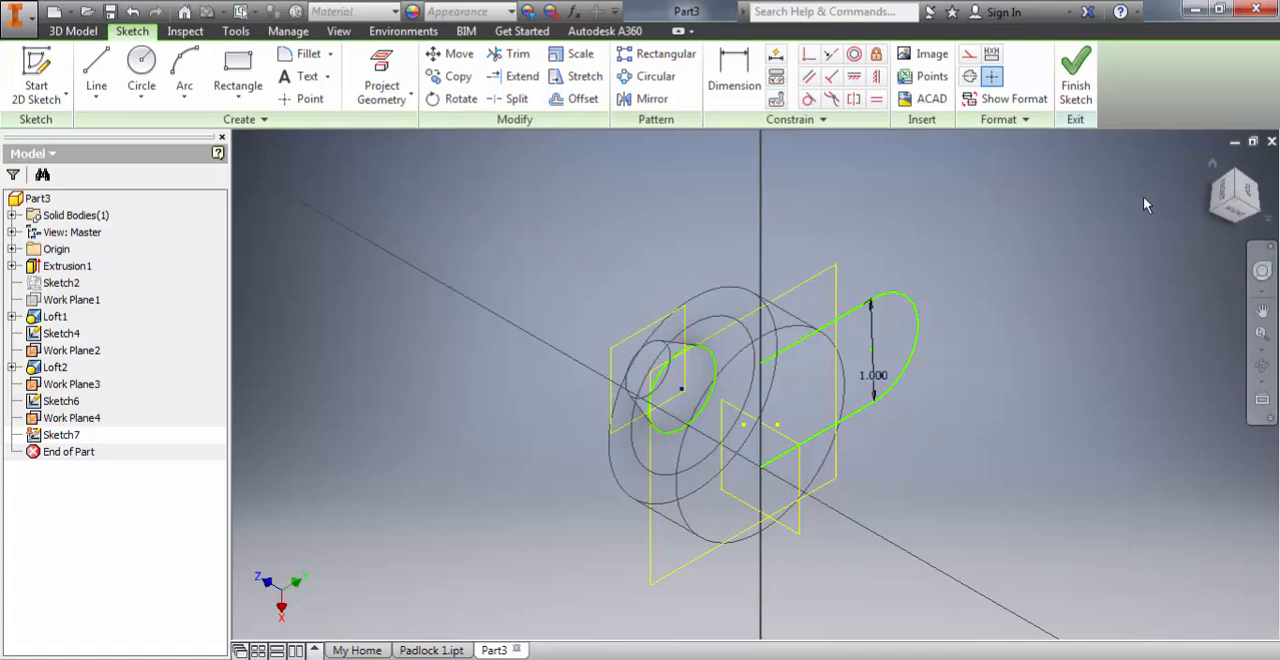
left_click(147, 62)
scroll(803, 474, "down", 4)
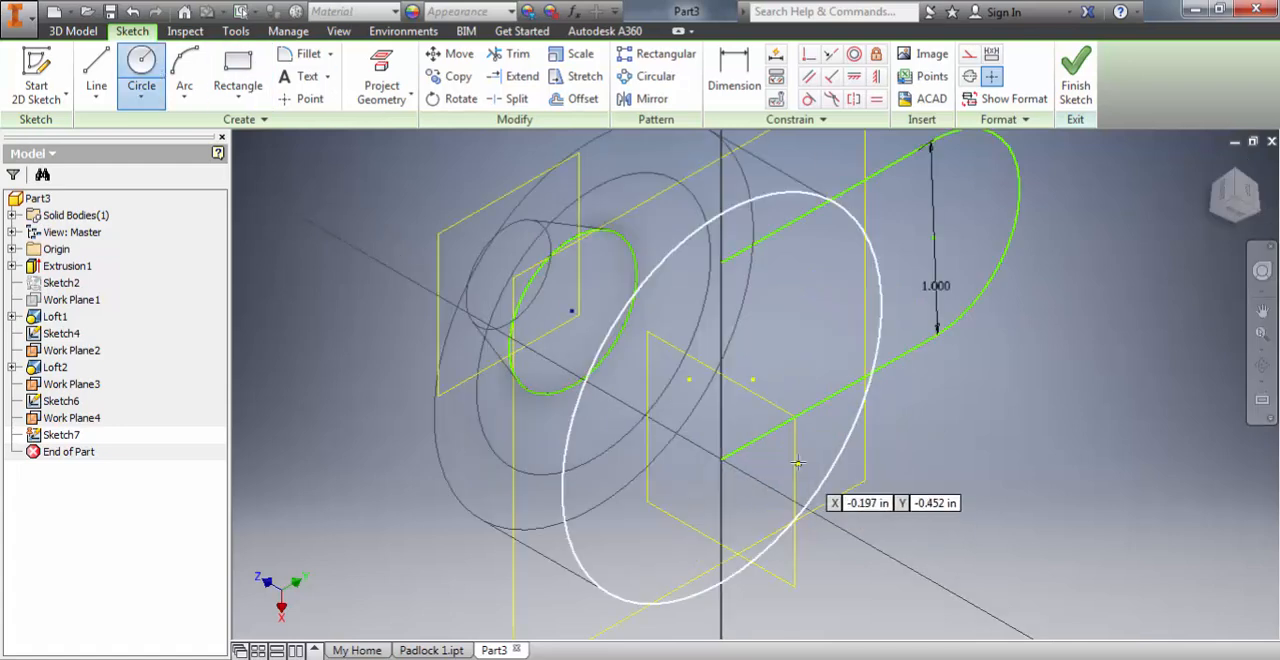
left_click(722, 459)
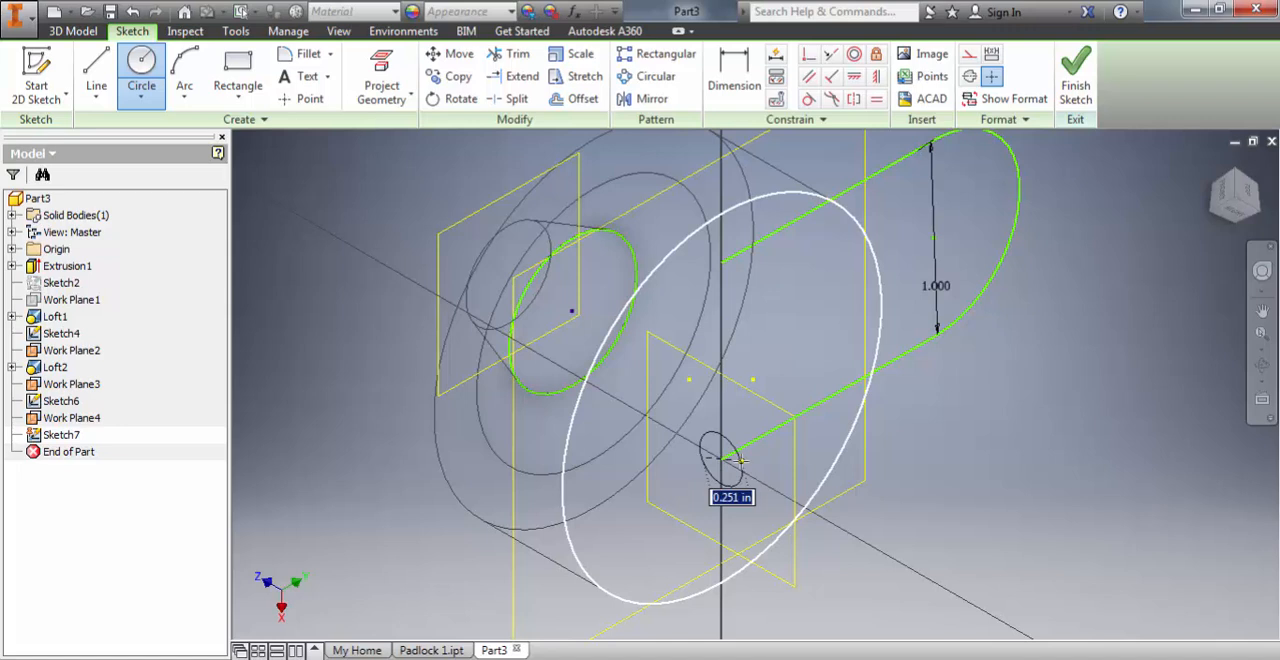
type("3/8")
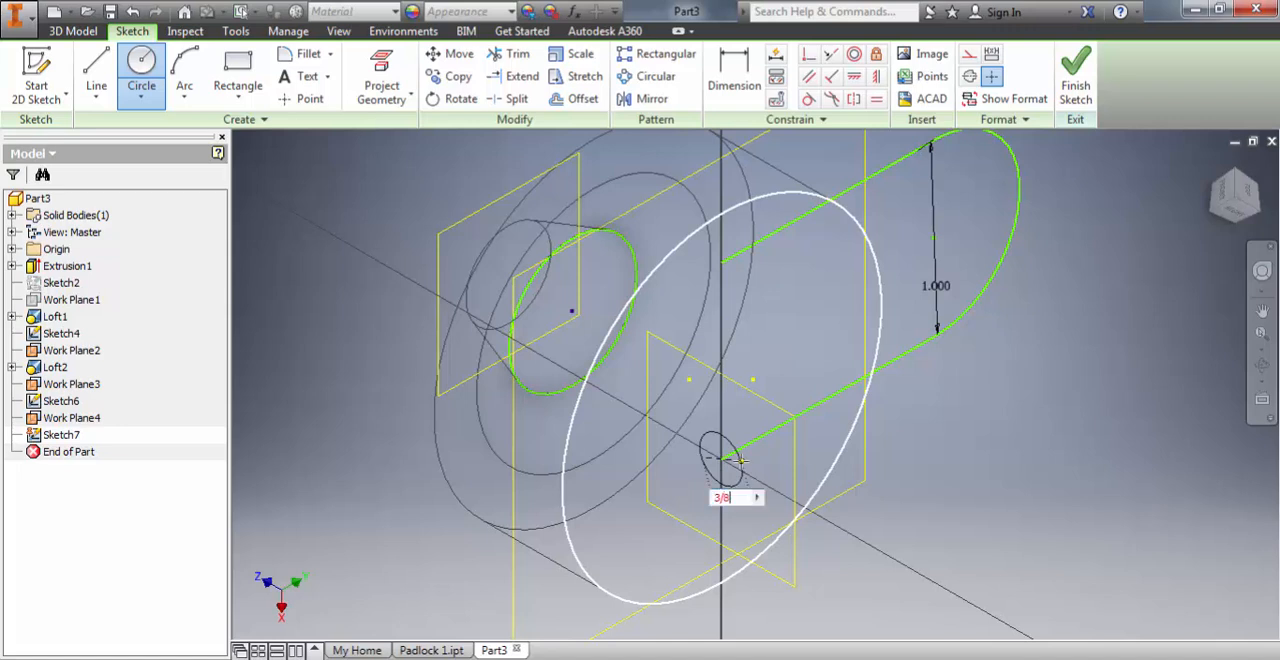
key("Return")
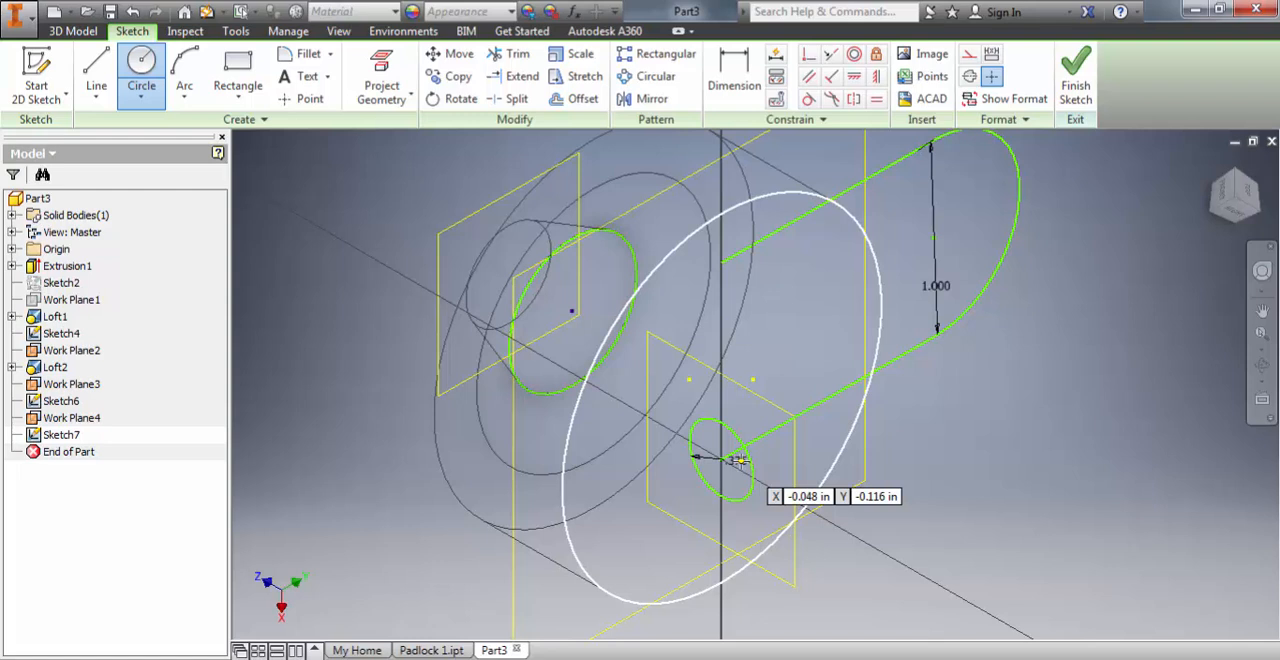
left_click(1078, 74)
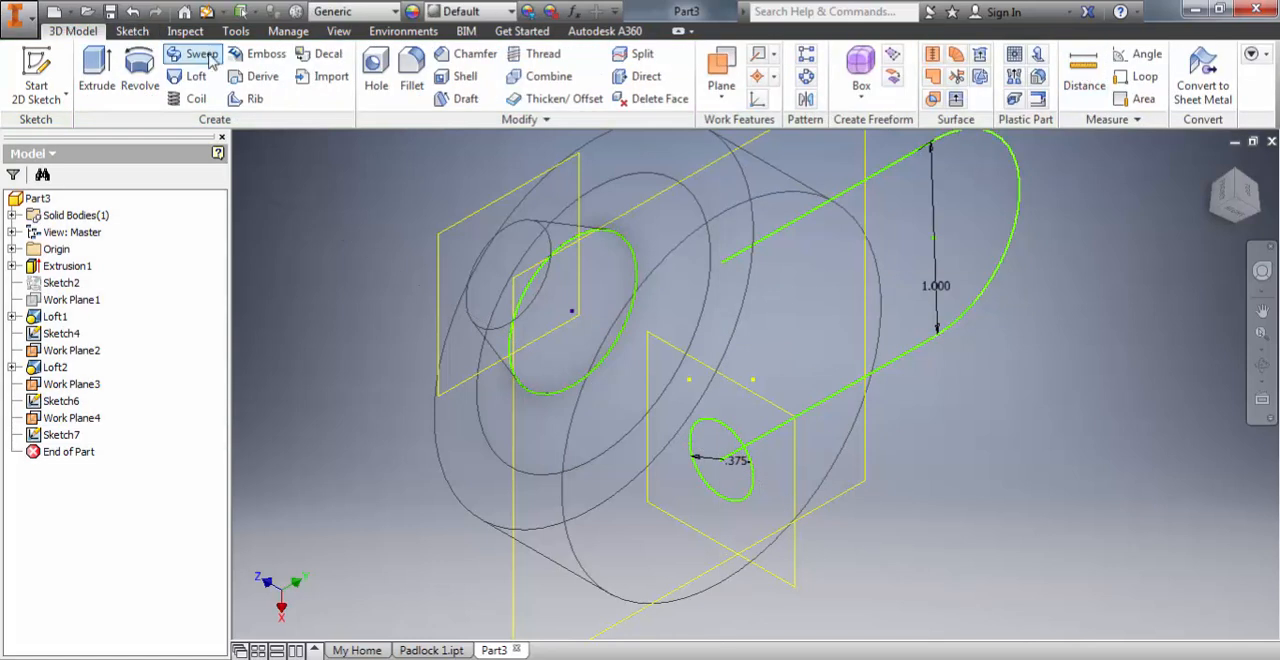
Step: Sweep the 3/8 in circle along the U-shaped path to form the solid shackle, joined to the body
left_click(203, 54)
left_click(712, 488)
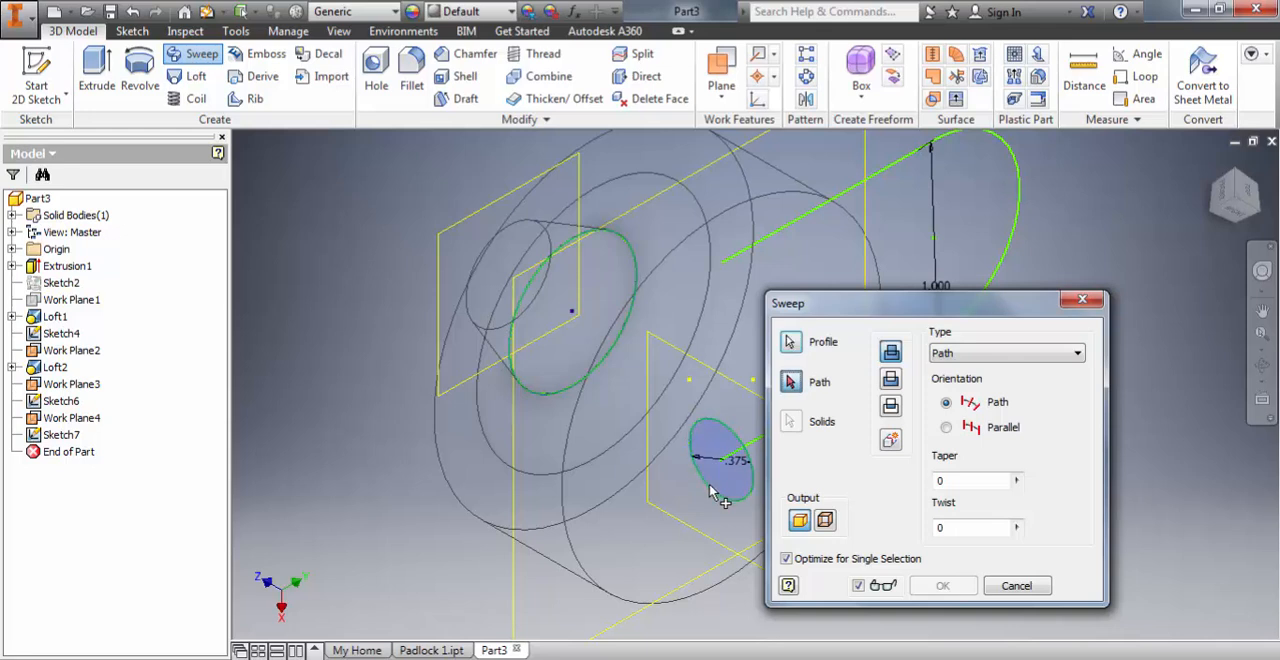
left_click_drag(900, 300, 372, 232)
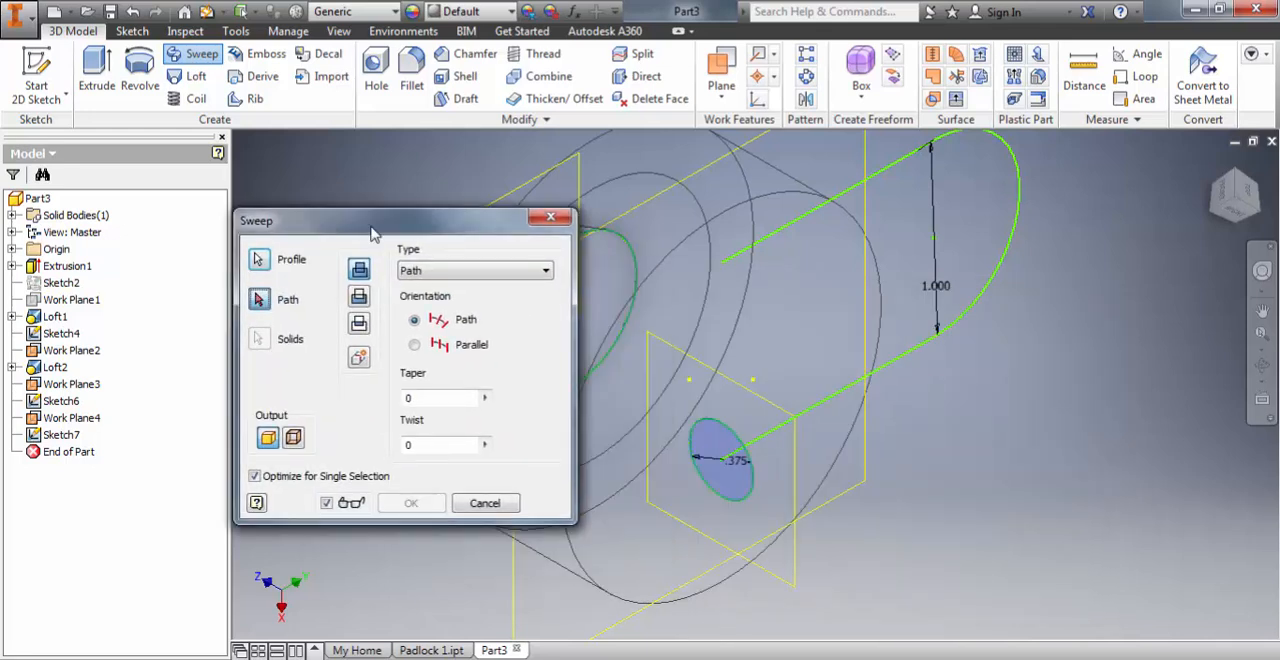
left_click(885, 375)
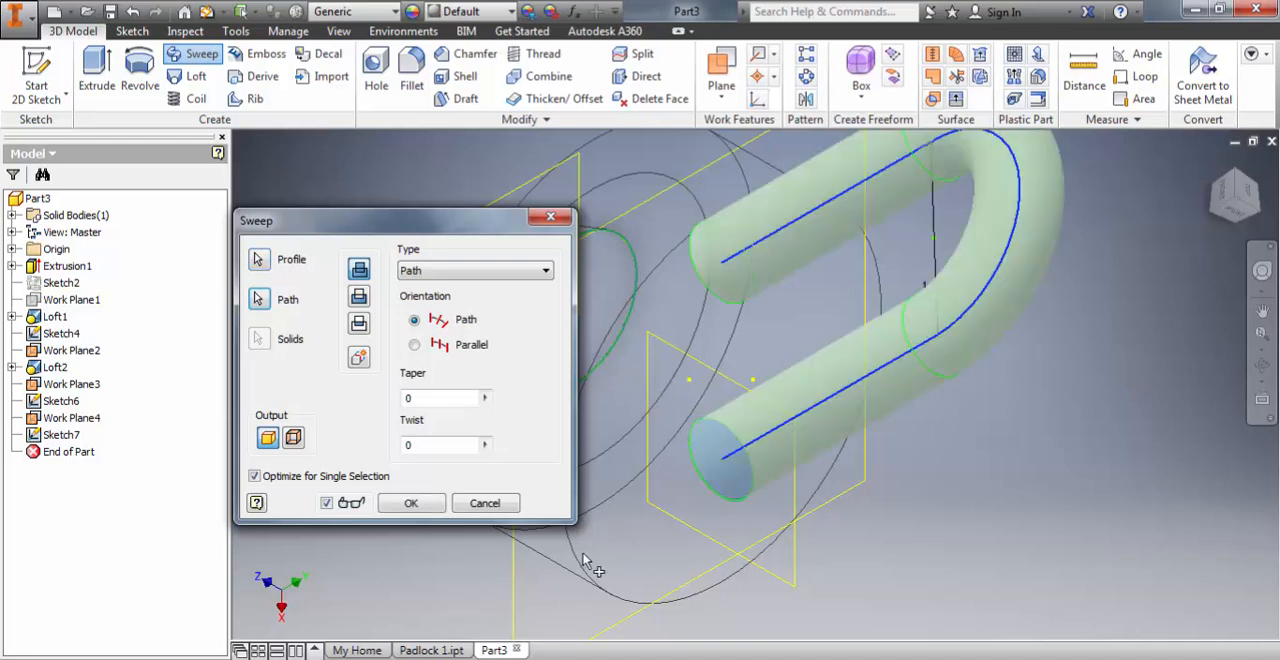
left_click(407, 502)
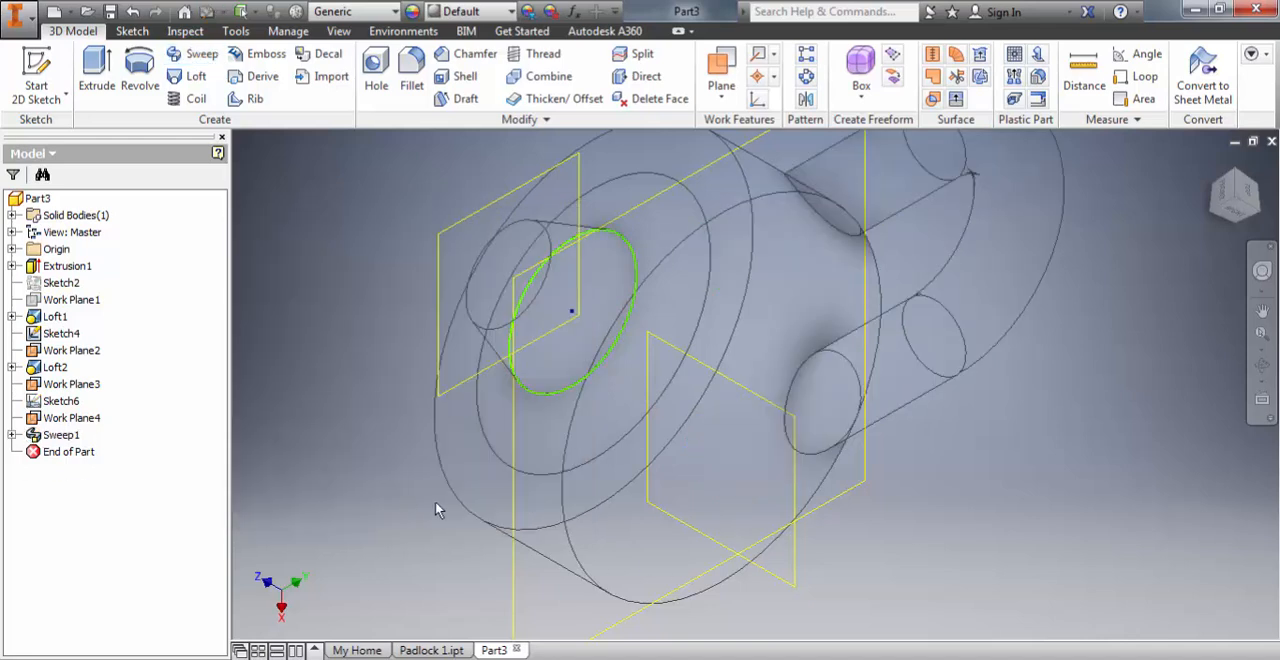
Step: Set the visual style to Shaded with Edges
left_click(338, 31)
left_click(213, 103)
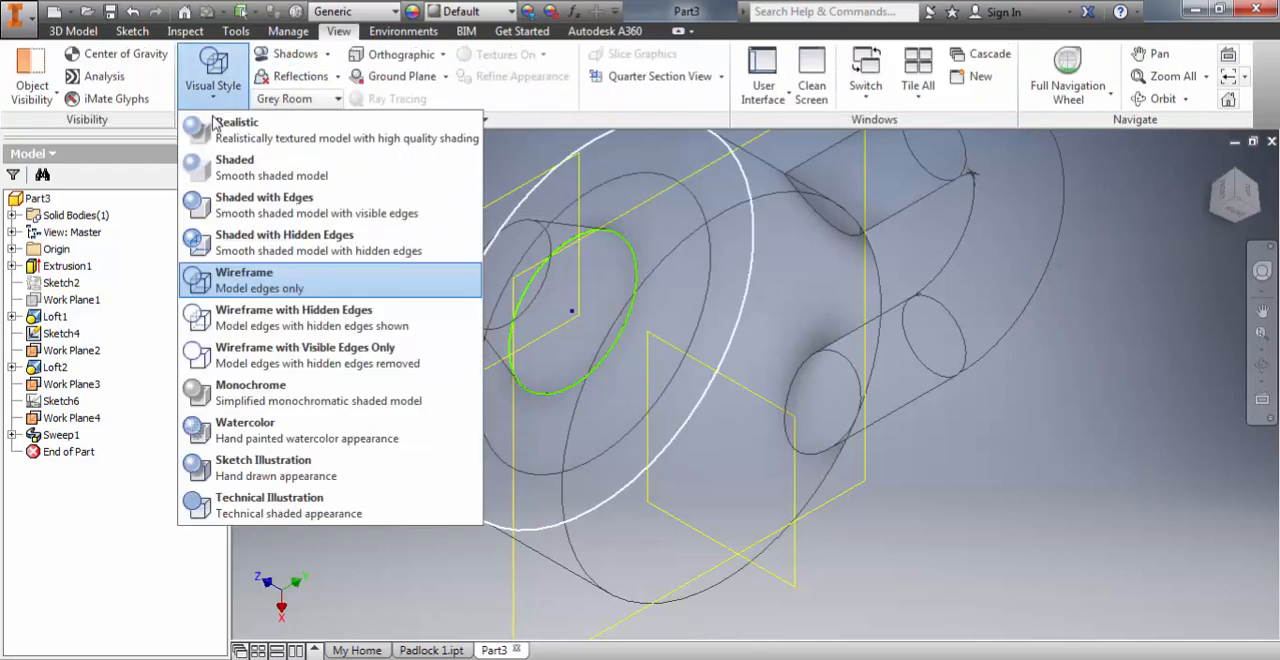
left_click(264, 205)
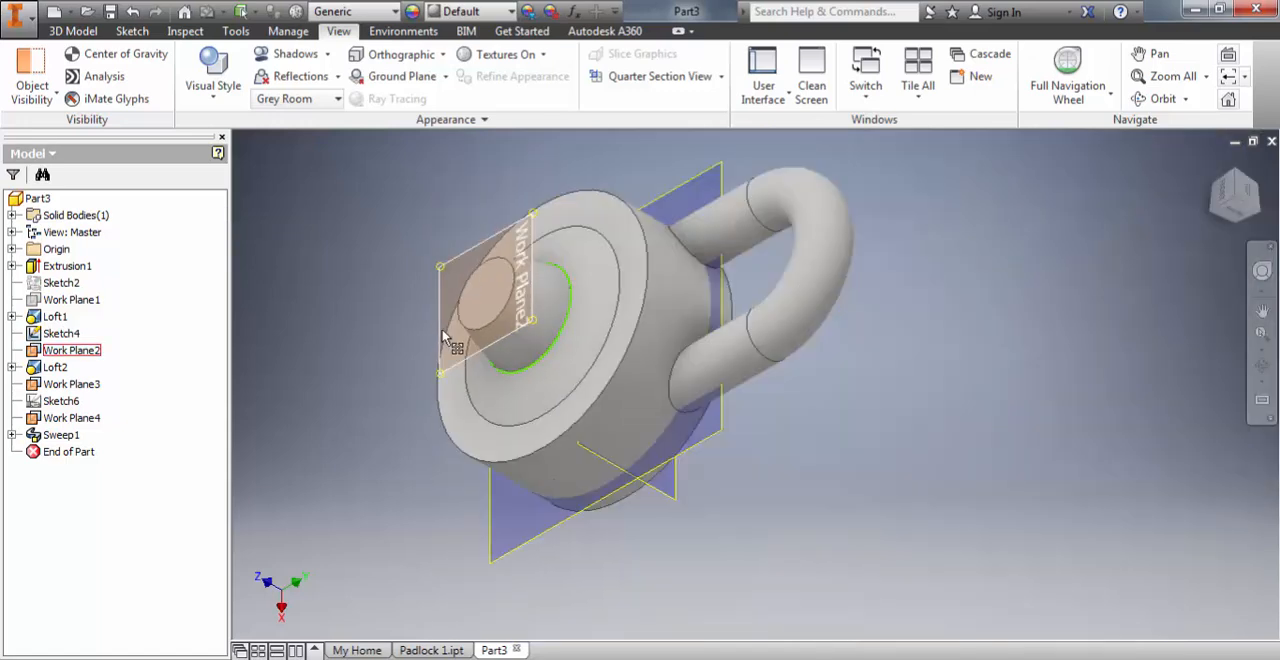
Step: Hide Work Plane4 at the shackle's end and Work Plane2 at the knob's front
middle_click_drag(443, 337, 447, 355)
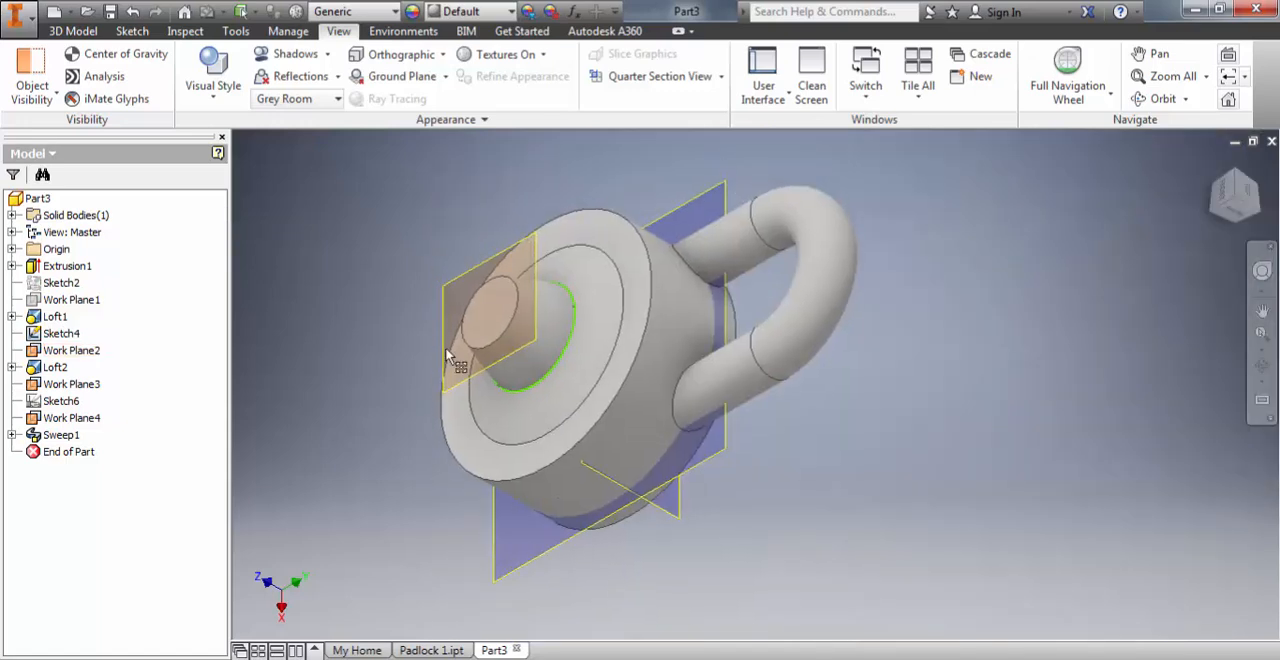
middle_click_drag(381, 387, 320, 417, "shift")
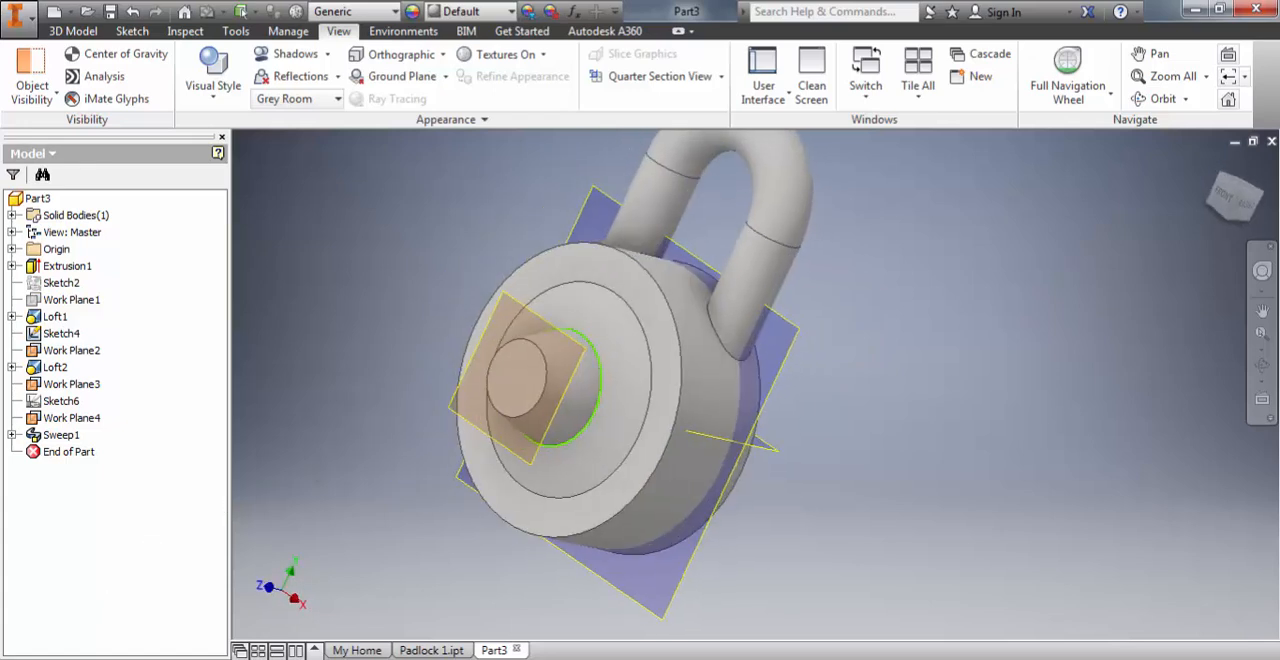
right_click(66, 418)
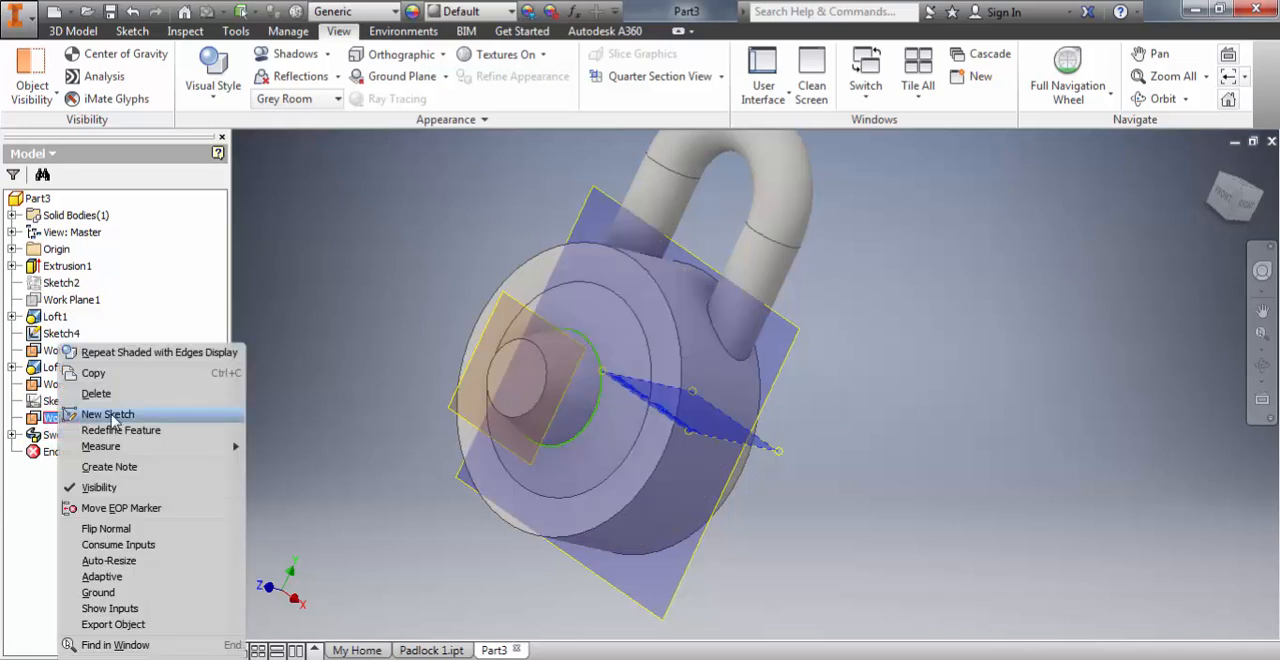
left_click(100, 487)
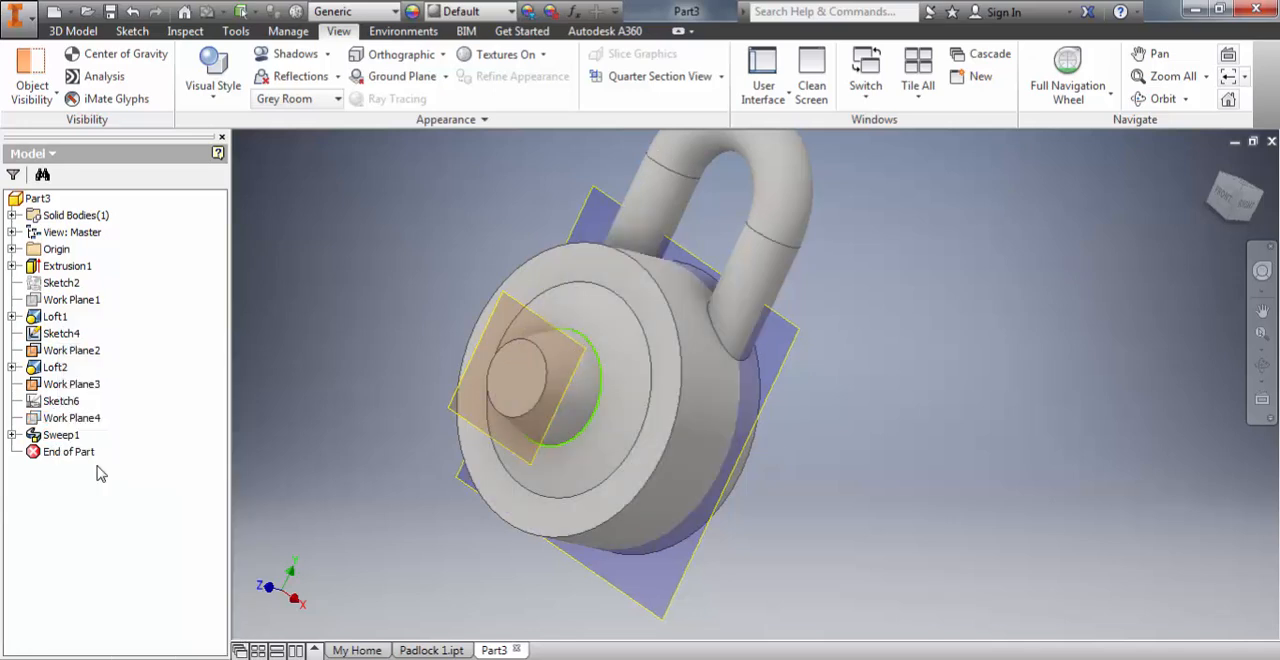
right_click(85, 356)
left_click(100, 505)
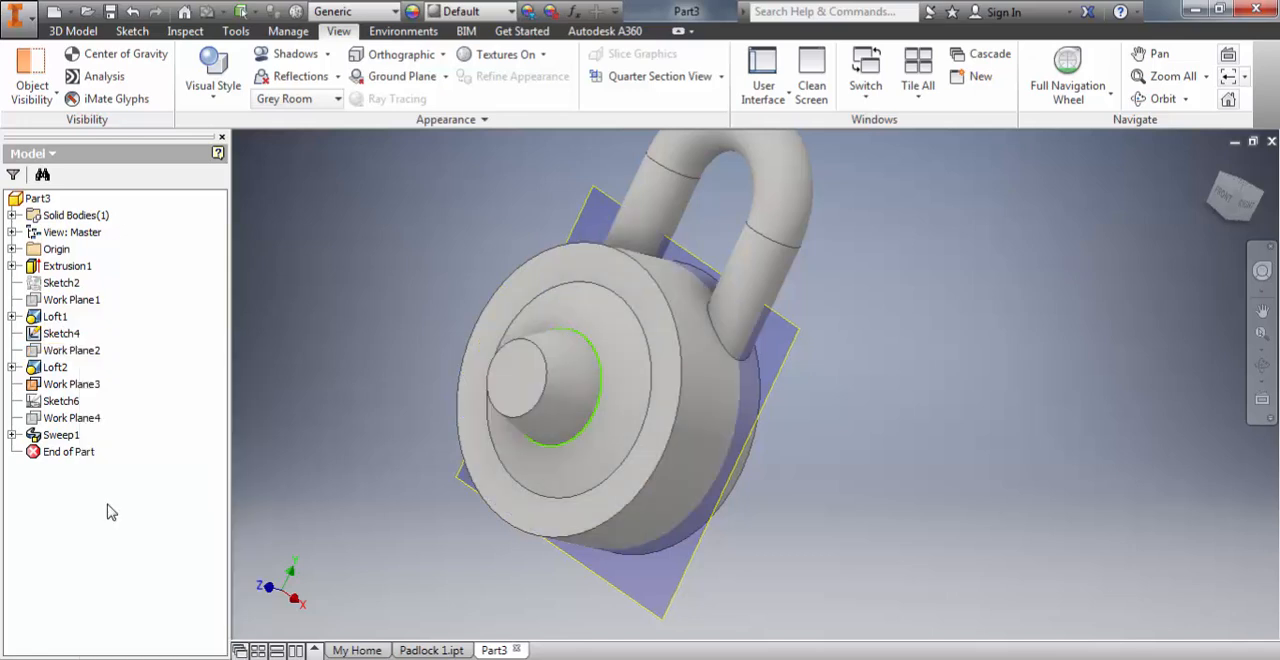
right_click(90, 300)
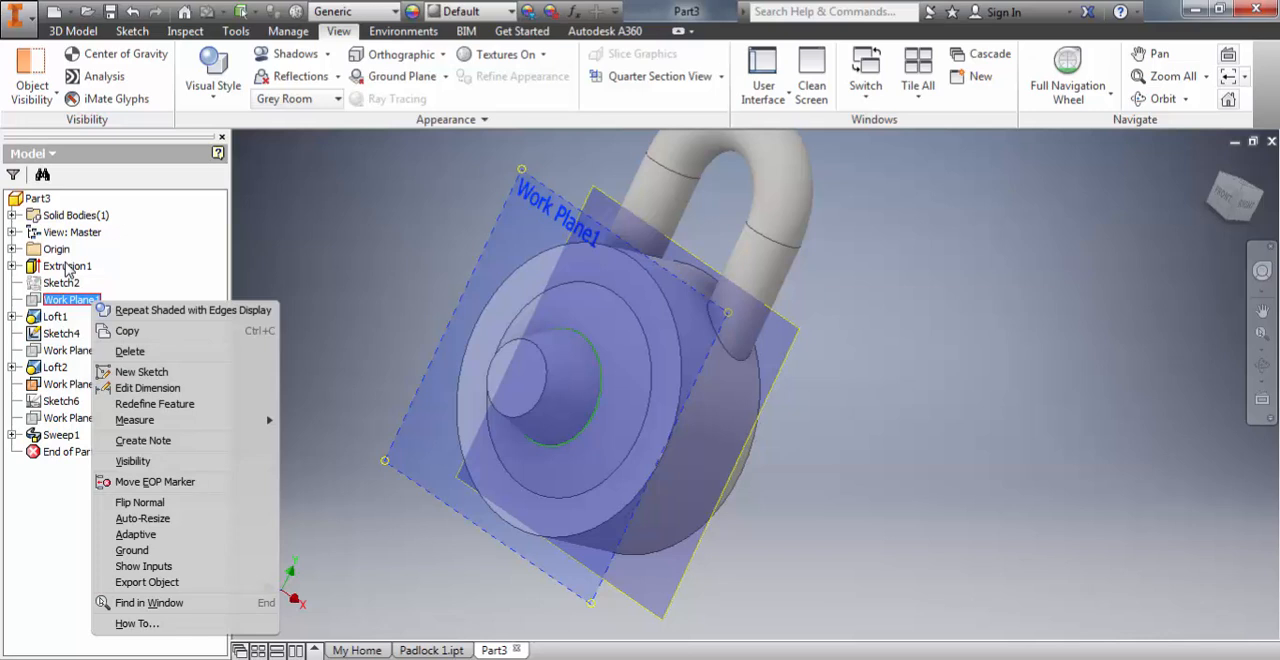
key("Escape")
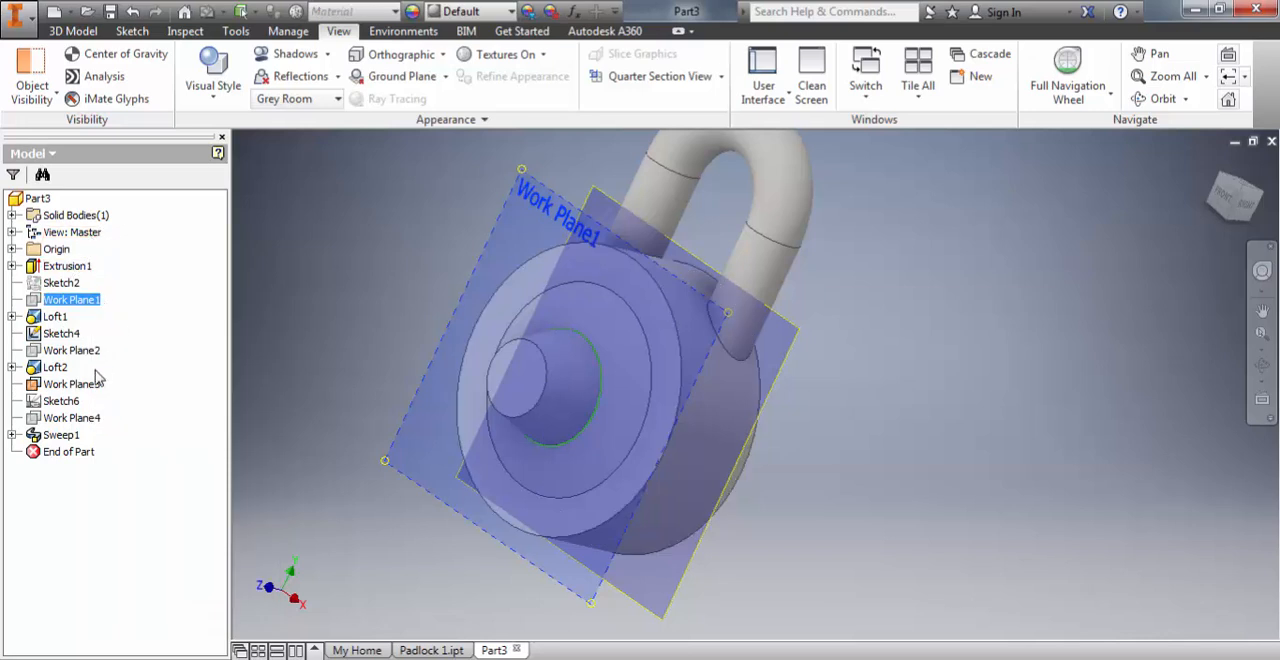
left_click(72, 418)
right_click(72, 418)
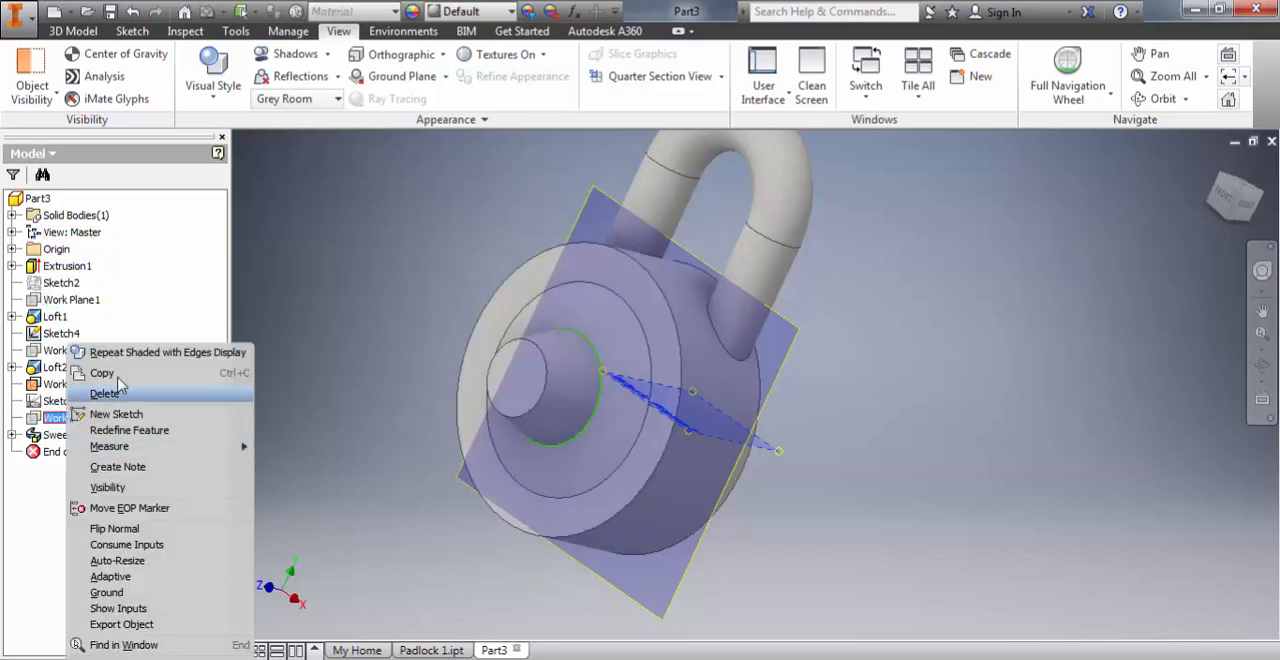
left_click(357, 273)
left_click(357, 275)
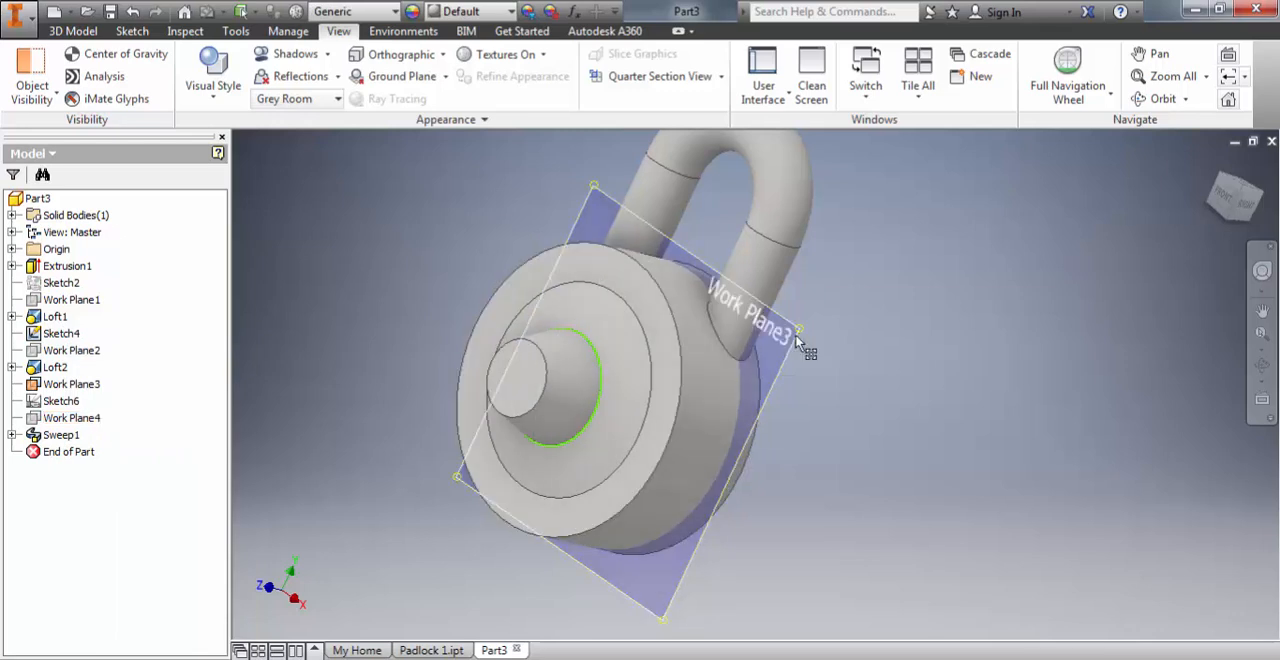
Step: Hide Work Plane3, the plane that carries the shackle path
right_click(85, 389)
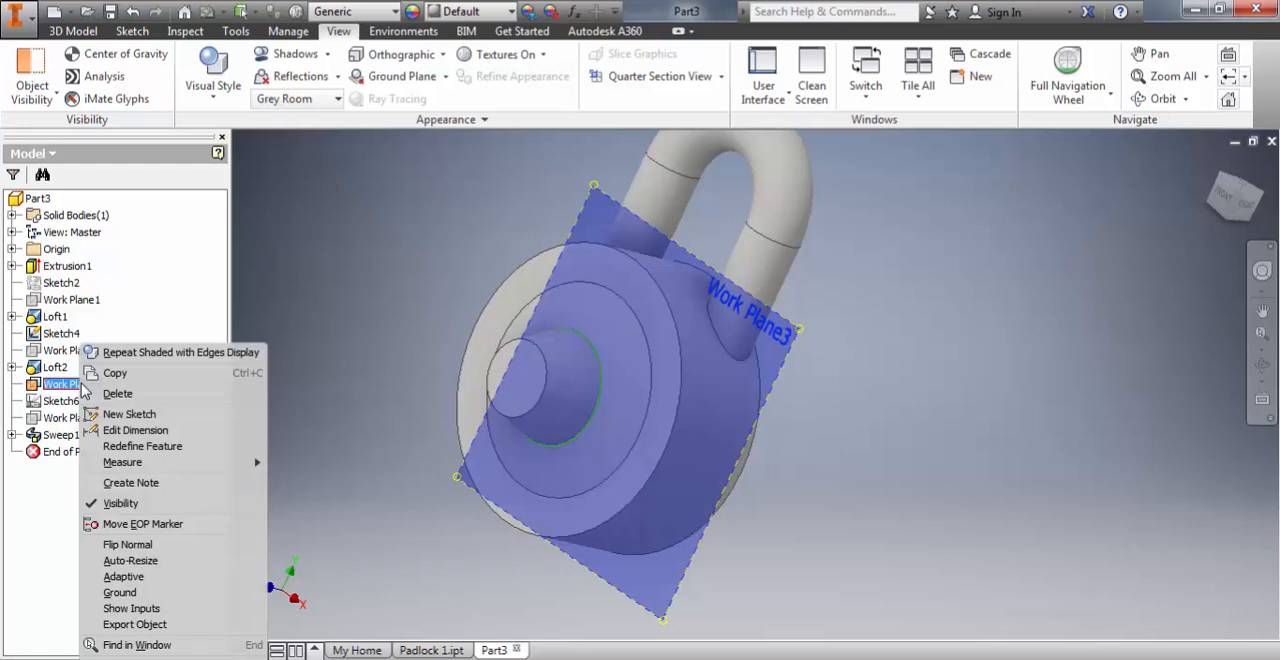
left_click(118, 510)
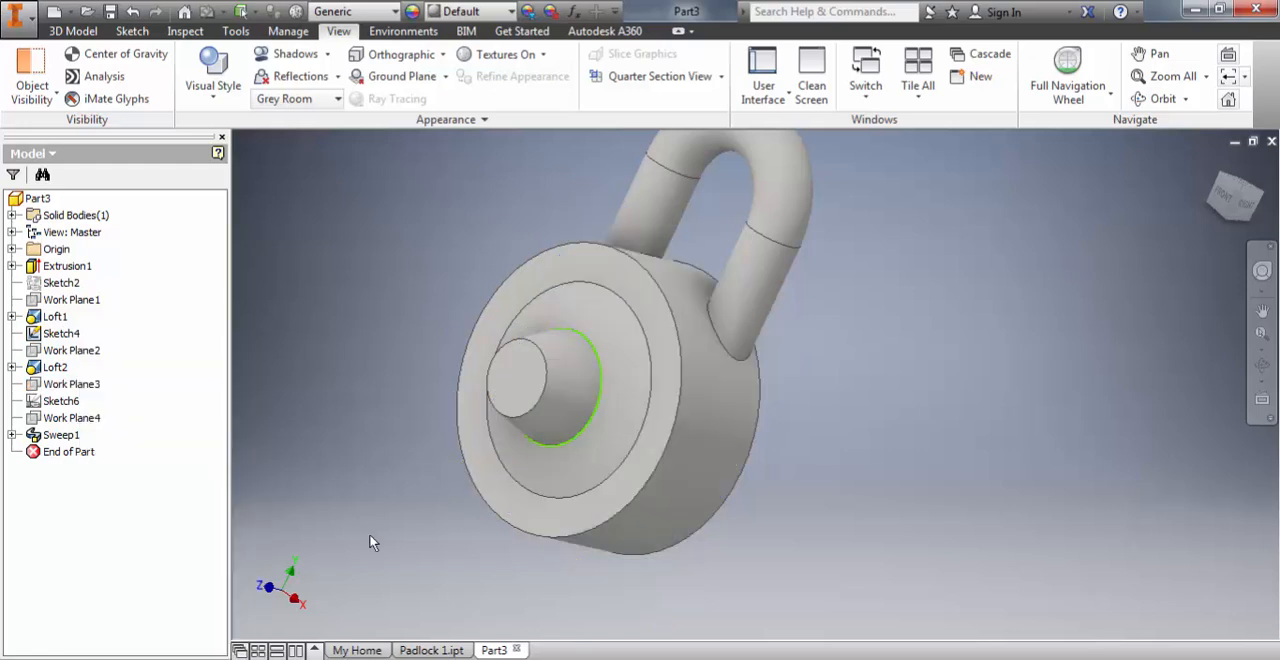
scroll(396, 511, "down", 4)
scroll(514, 377, "up", 3)
middle_click_drag(526, 428, 556, 476)
scroll(550, 547, "up", 3)
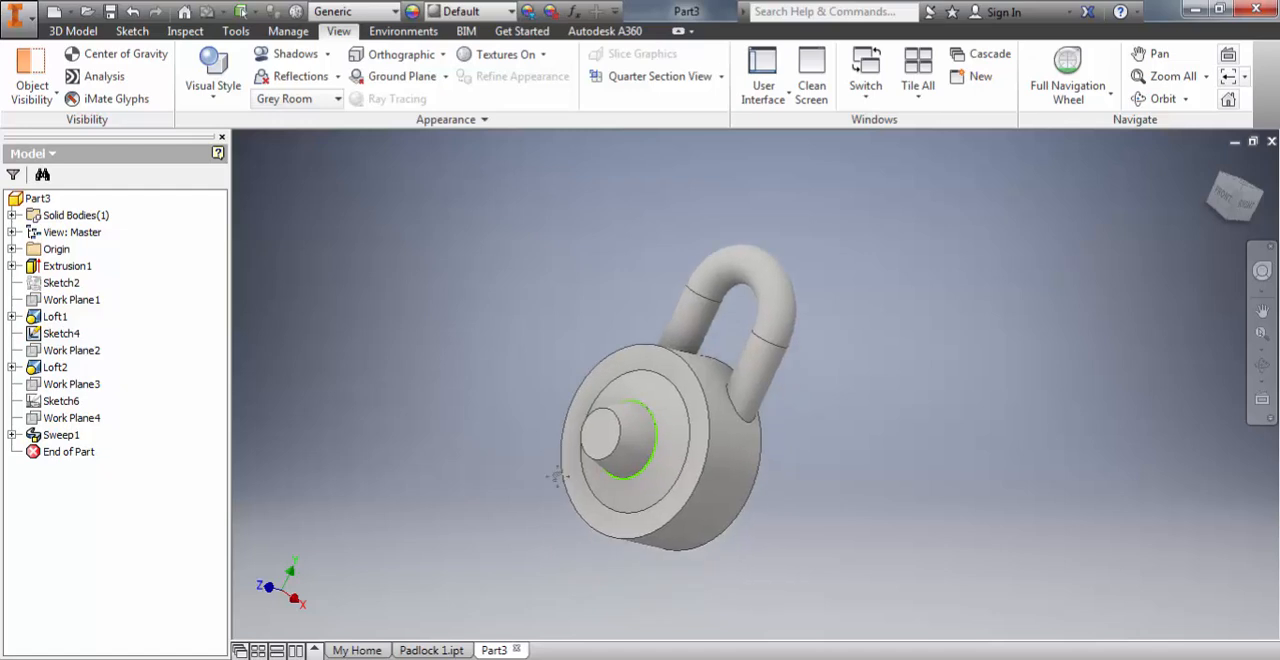